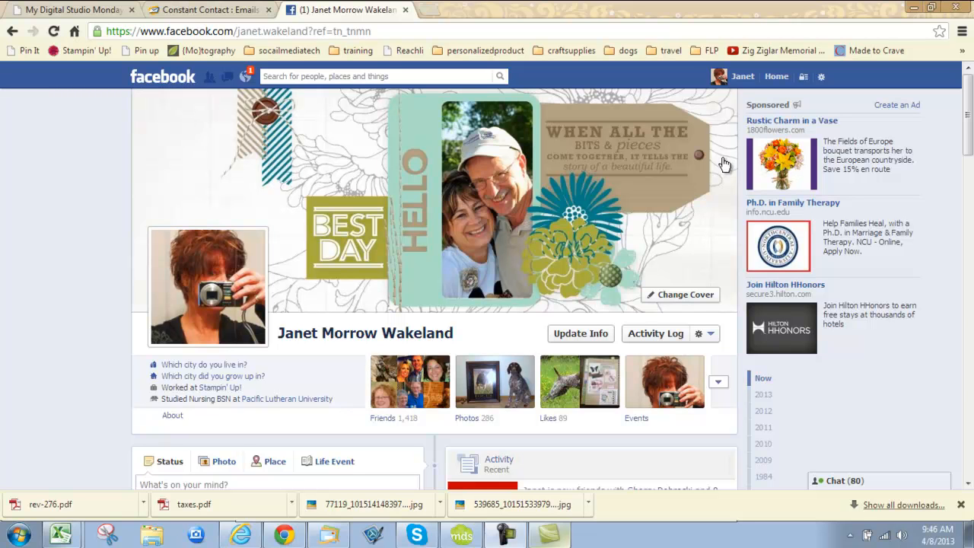
# Switch to using Facebook as the RemARKable Stampers page and view its cover photo
pyautogui.click(821, 77)
pyautogui.click(798, 120)
pyautogui.moveTo(970, 120); pyautogui.dragTo(970, 119)
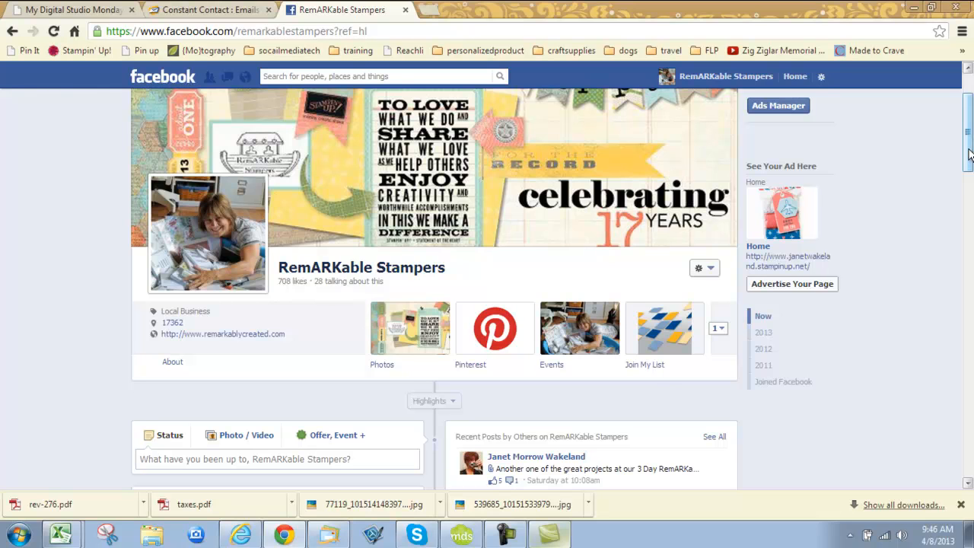
pyautogui.moveTo(971, 154); pyautogui.dragTo(970, 135)
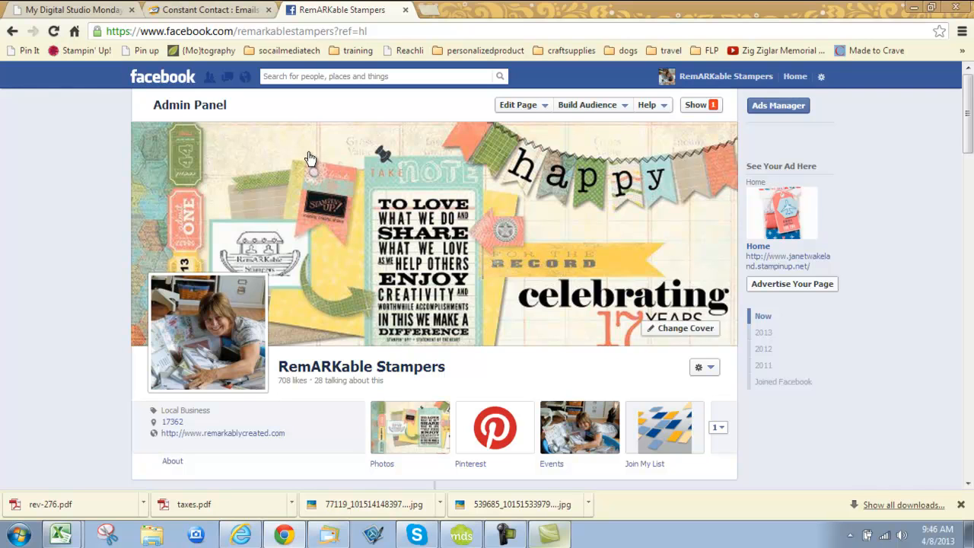
# Switch to using Facebook as the TMI German Shorthair Antics page and view its cover photo
pyautogui.click(821, 76)
pyautogui.click(802, 134)
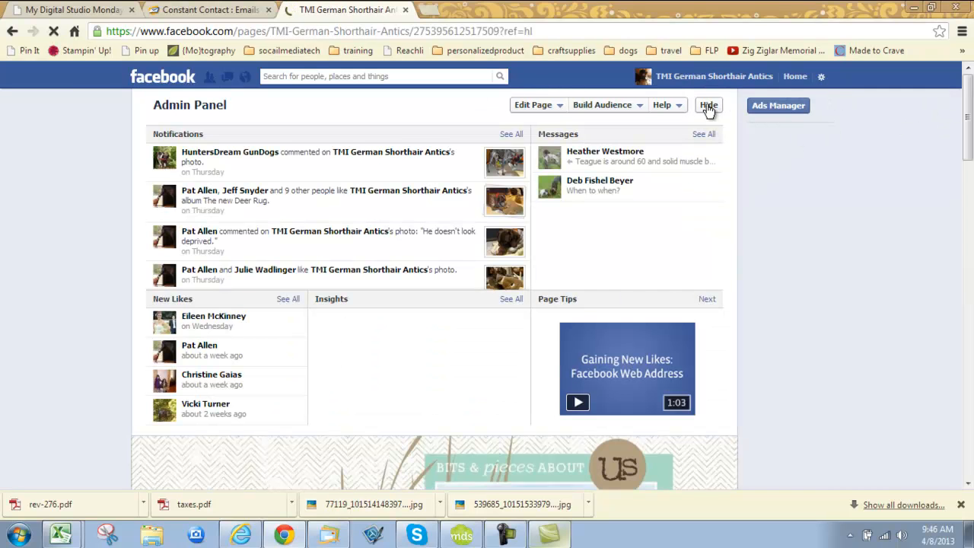
pyautogui.scroll(-8, 708, 110)
pyautogui.moveTo(970, 162); pyautogui.dragTo(965, 131)
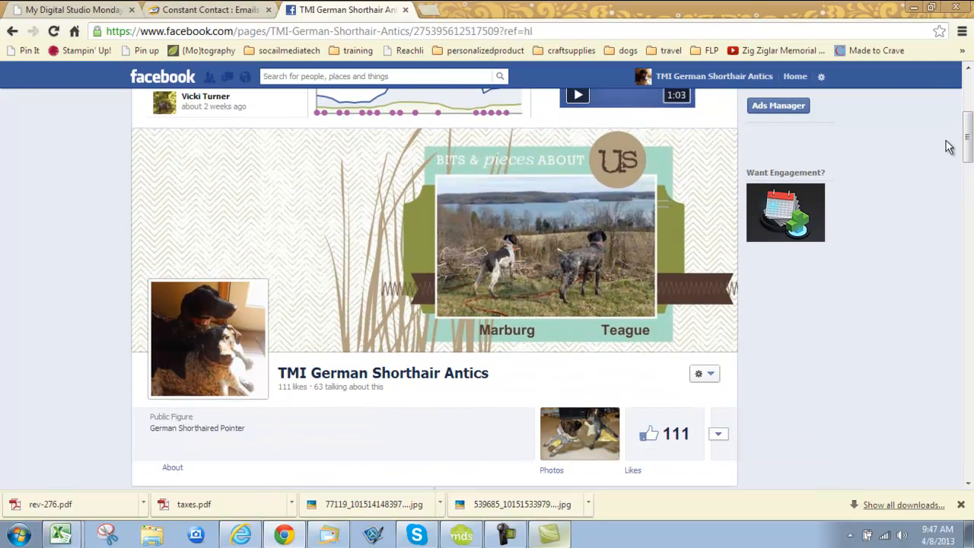
pyautogui.moveTo(969, 135); pyautogui.dragTo(969, 143)
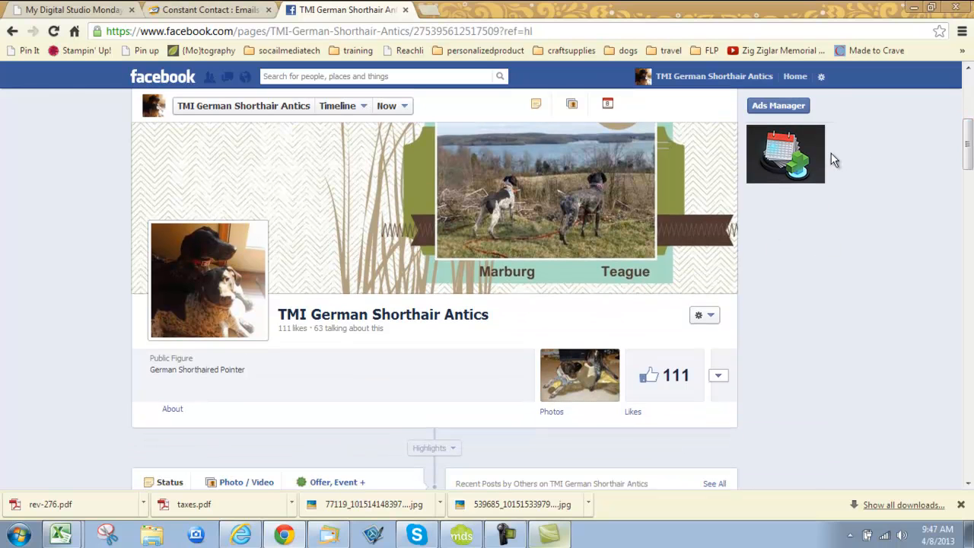
# Switch back to the personal account and open the RemARKable Stampers Team group to view its cover photo
pyautogui.click(821, 76)
pyautogui.click(801, 124)
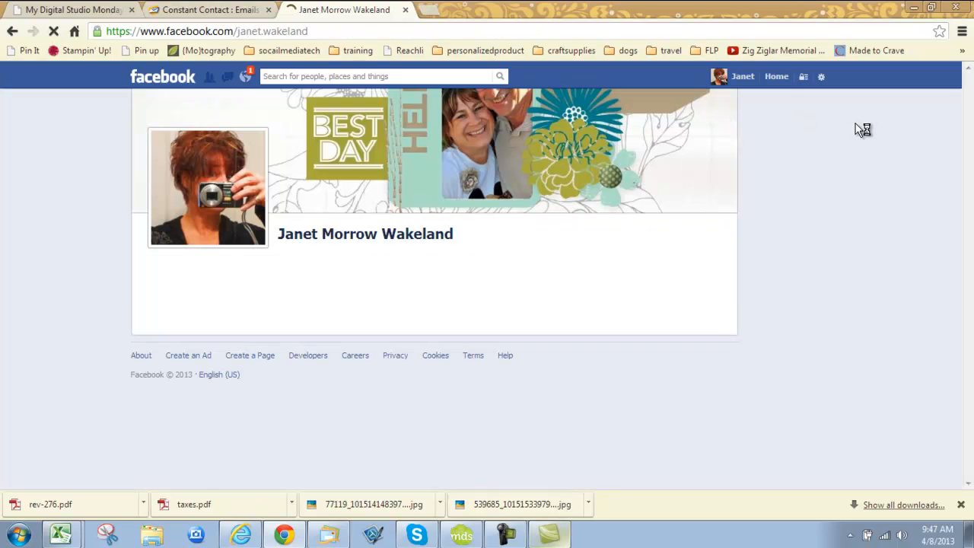
pyautogui.click(773, 76)
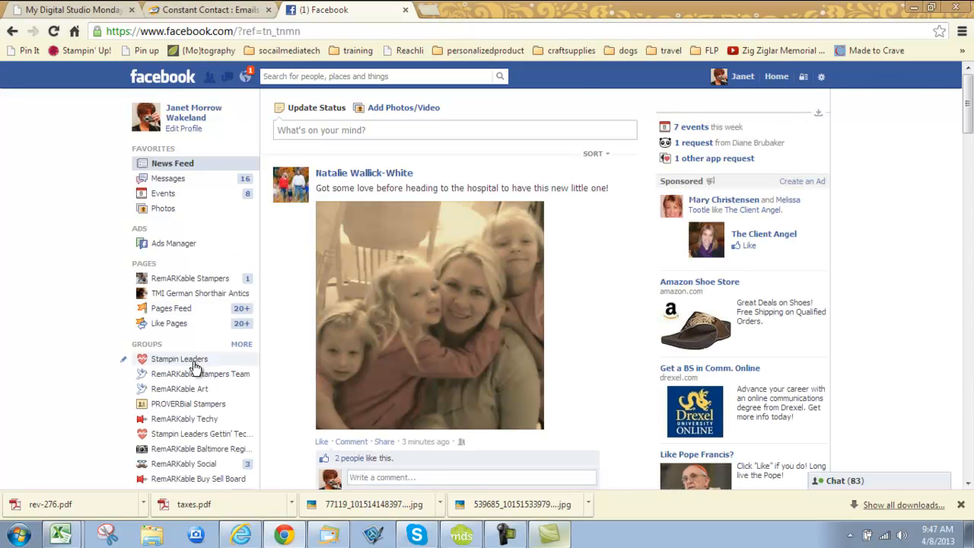
pyautogui.click(198, 375)
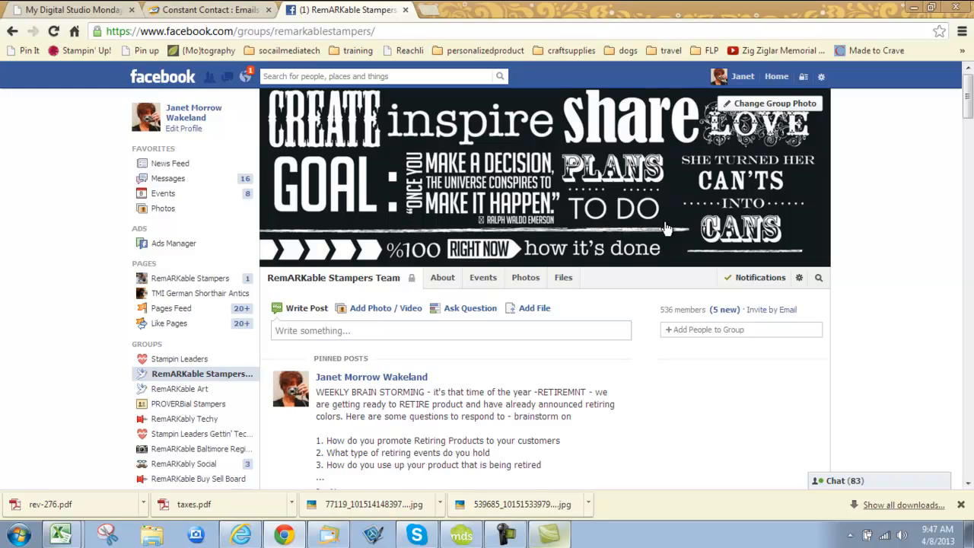
# Check the Facebook cover photo dimensions on the social media sizing cheat sheet, and switch to MDS
pyautogui.click(98, 13)
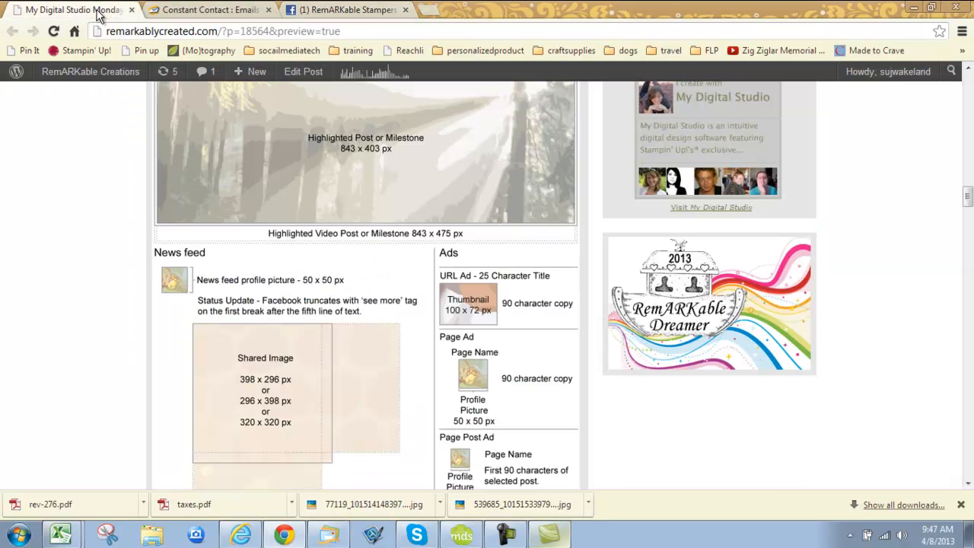
pyautogui.moveTo(967, 196); pyautogui.dragTo(968, 161)
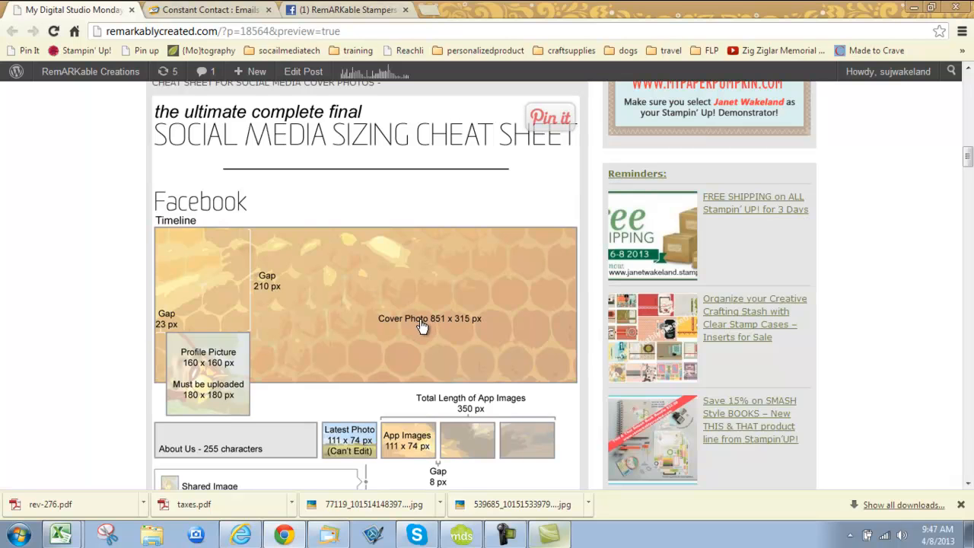
pyautogui.click(459, 541)
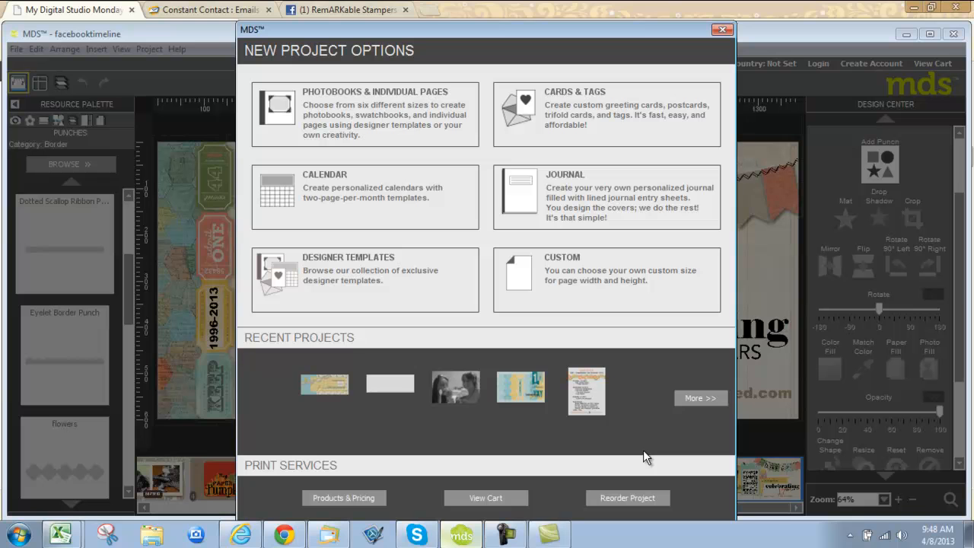
pyautogui.click(626, 289)
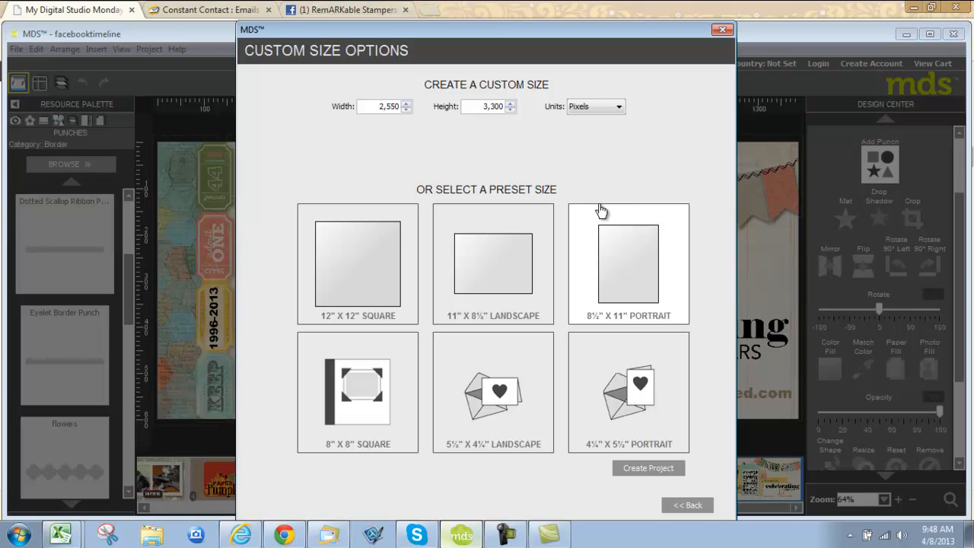
pyautogui.click(619, 108)
pyautogui.click(619, 108)
pyautogui.click(619, 111)
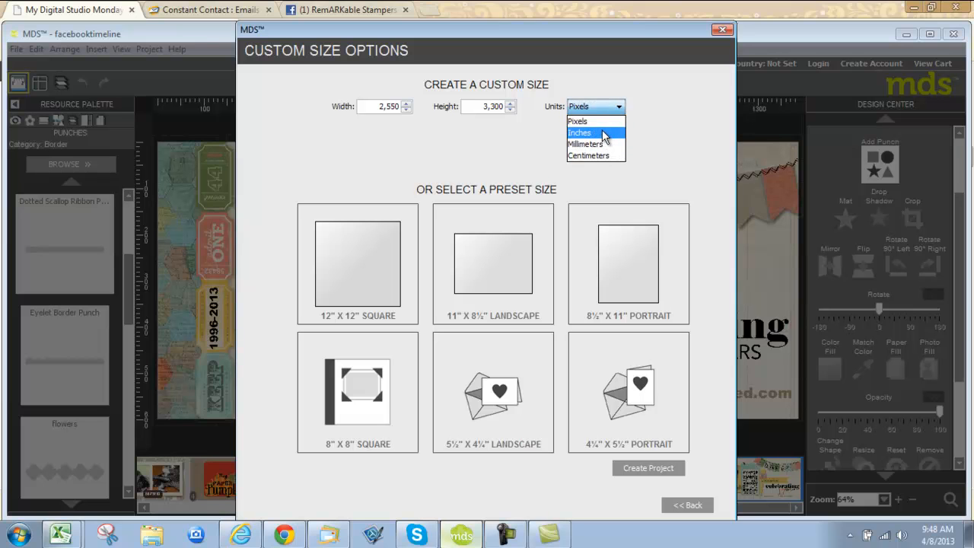
pyautogui.click(602, 123)
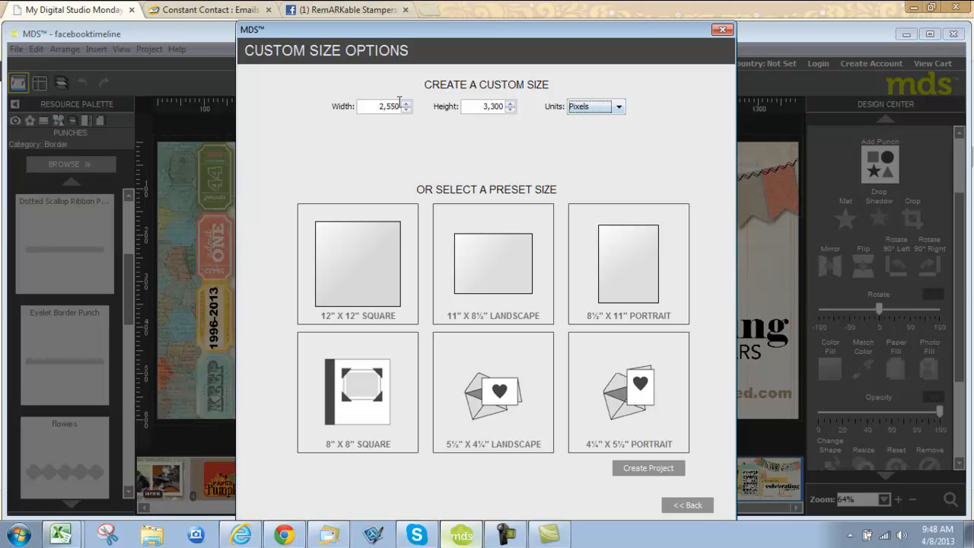
pyautogui.moveTo(378, 107); pyautogui.dragTo(414, 110)
pyautogui.write('315')
pyautogui.moveTo(491, 109); pyautogui.dragTo(519, 114)
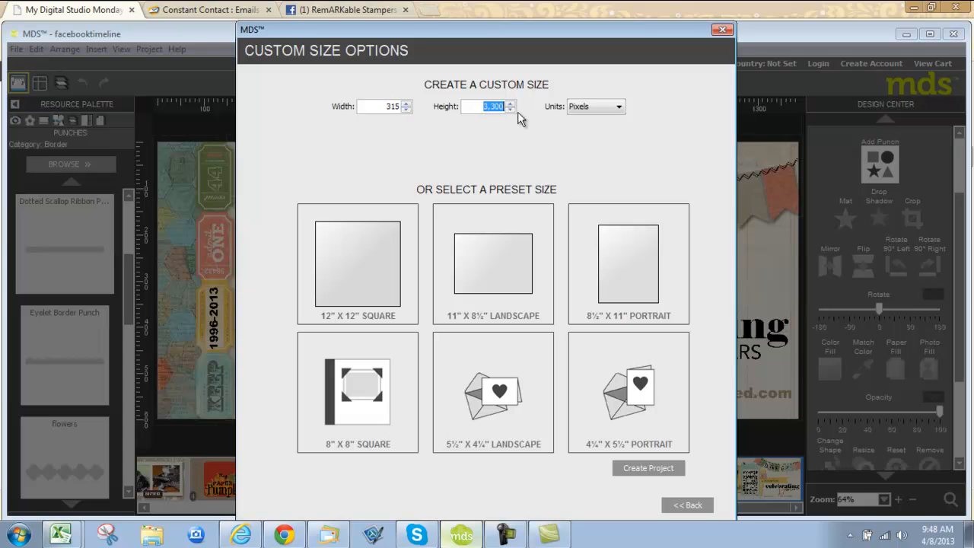
pyautogui.write('815')
pyautogui.click(722, 30)
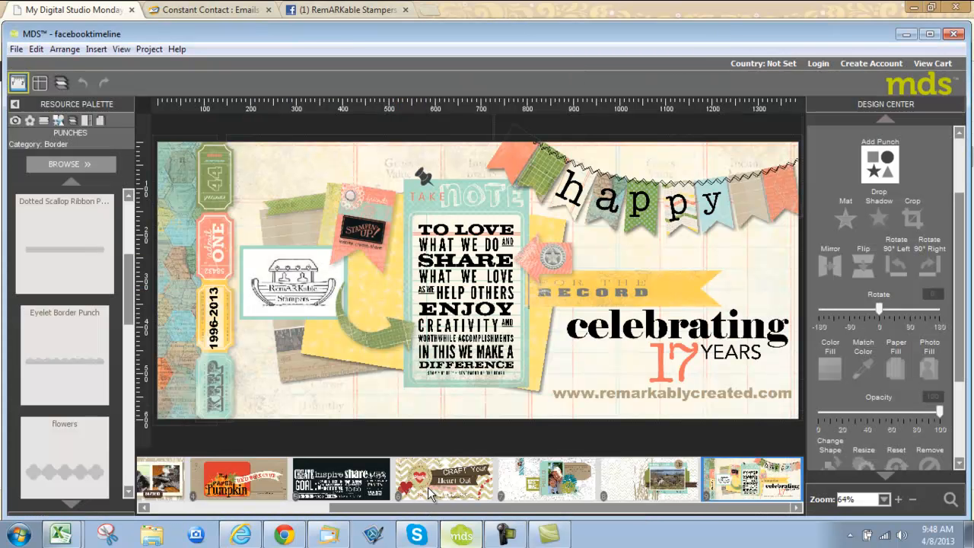
# Add one new page with the Blank Page layout to the facebooktimeline project
pyautogui.moveTo(433, 511); pyautogui.dragTo(284, 517)
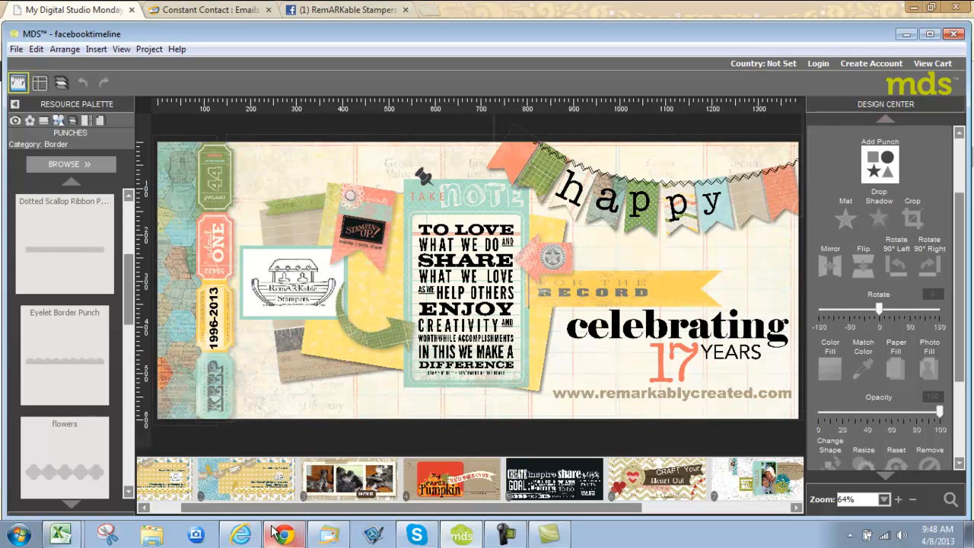
pyautogui.click(96, 49)
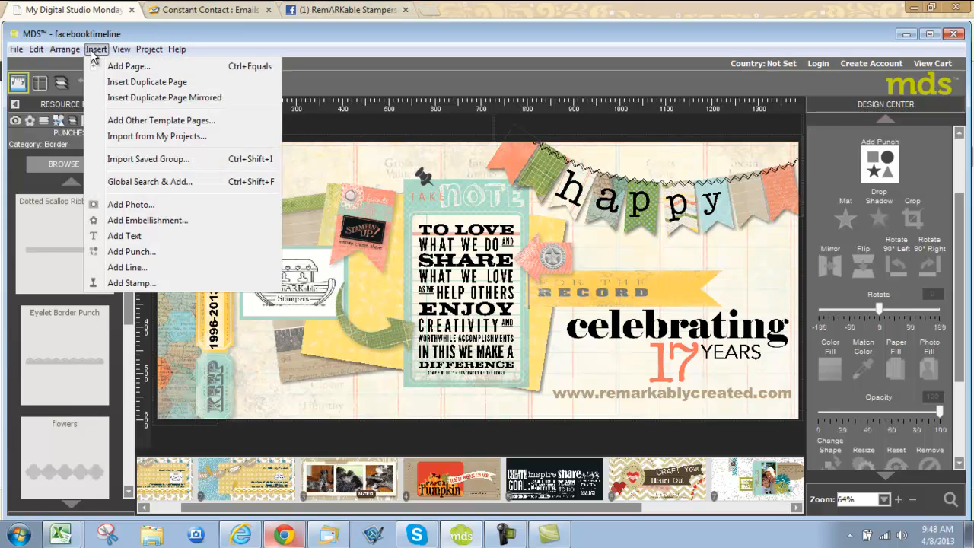
pyautogui.click(114, 66)
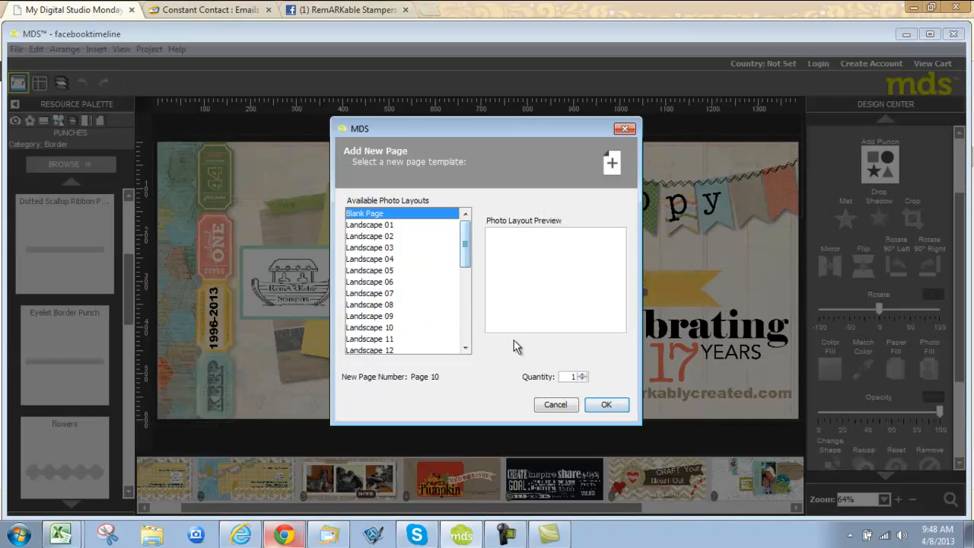
pyautogui.click(614, 404)
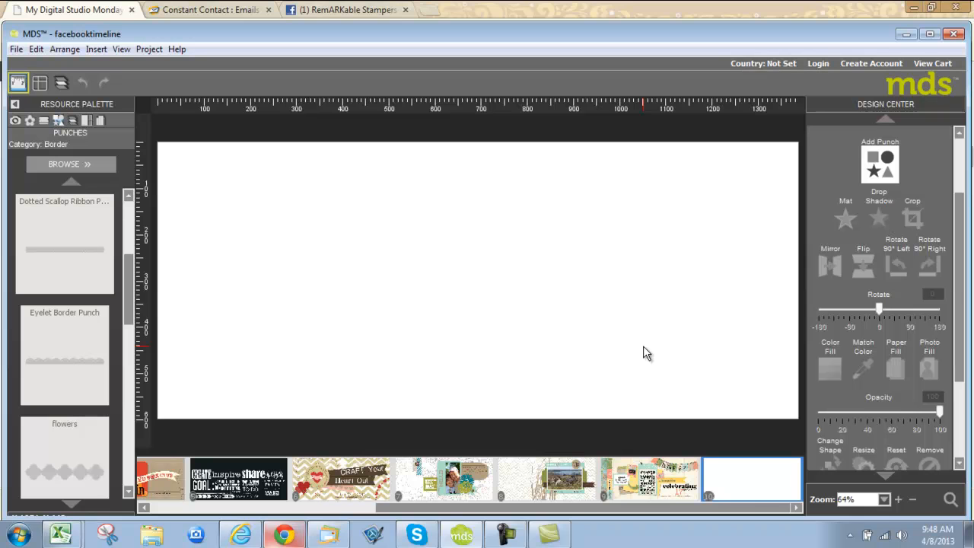
# Apply the Sunset Serenade - 1 background paper to the new blank page
pyautogui.moveTo(728, 508); pyautogui.dragTo(525, 516)
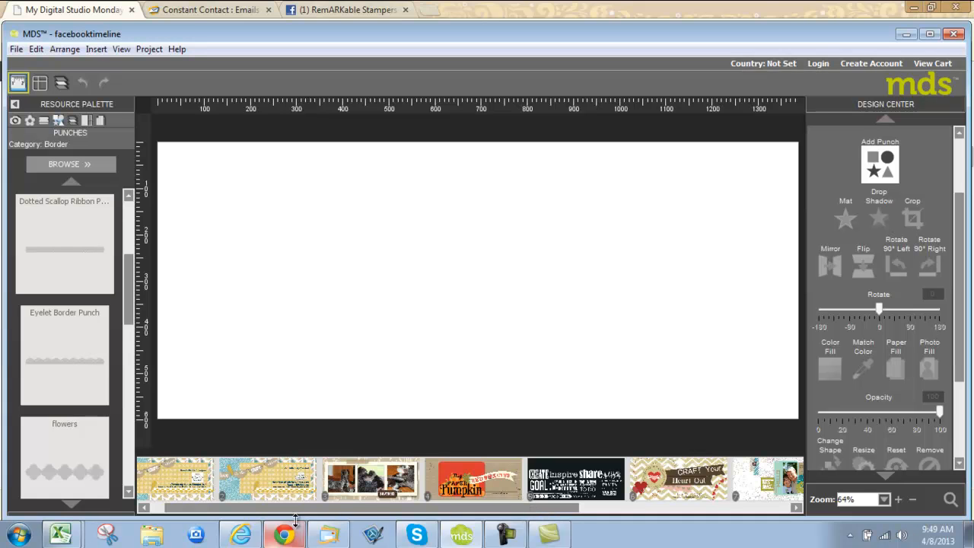
pyautogui.moveTo(330, 508); pyautogui.dragTo(588, 517)
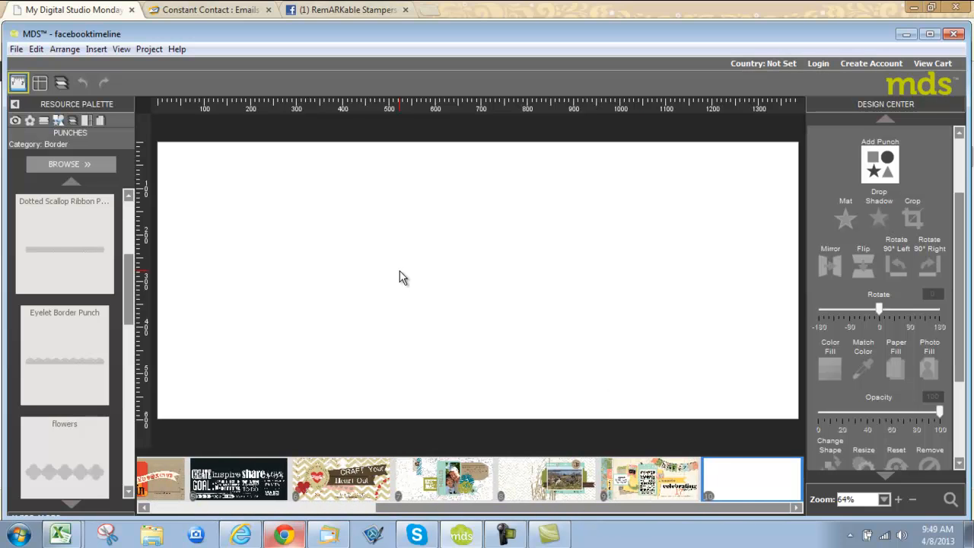
pyautogui.click(99, 120)
pyautogui.moveTo(68, 258); pyautogui.dragTo(460, 264)
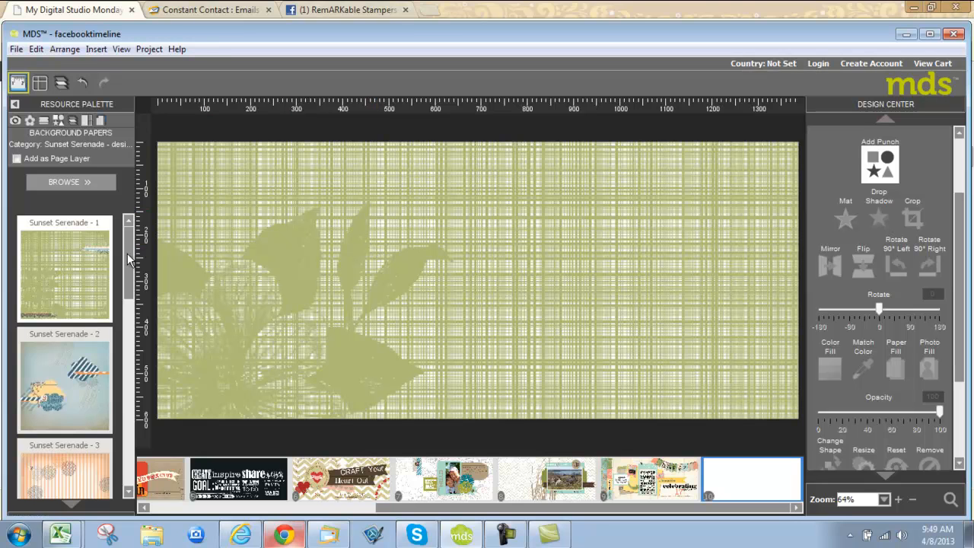
# Place the Dotted Scallop Ribbon border punch on the upper part of the page and stretch it to the page's right edge
pyautogui.click(57, 121)
pyautogui.moveTo(76, 255); pyautogui.dragTo(210, 236)
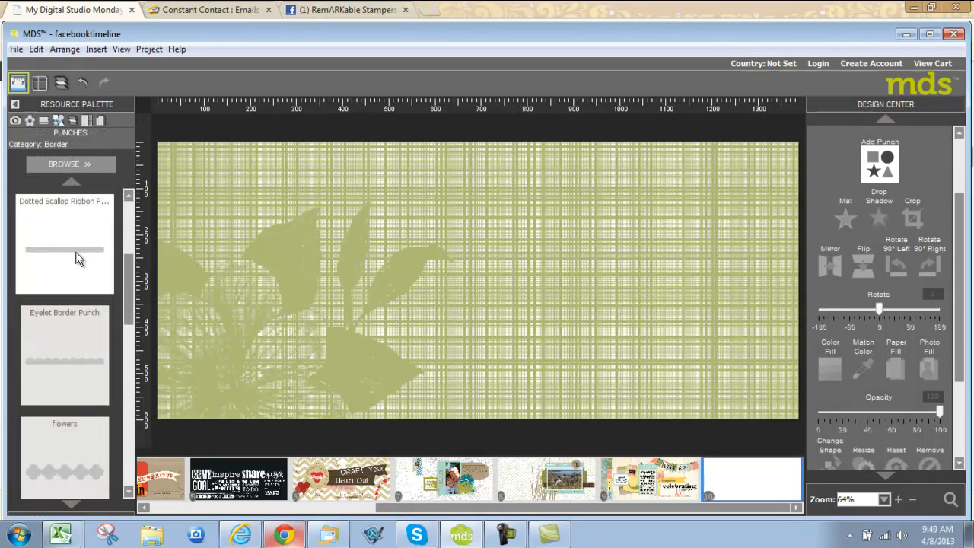
pyautogui.moveTo(288, 244); pyautogui.dragTo(288, 240)
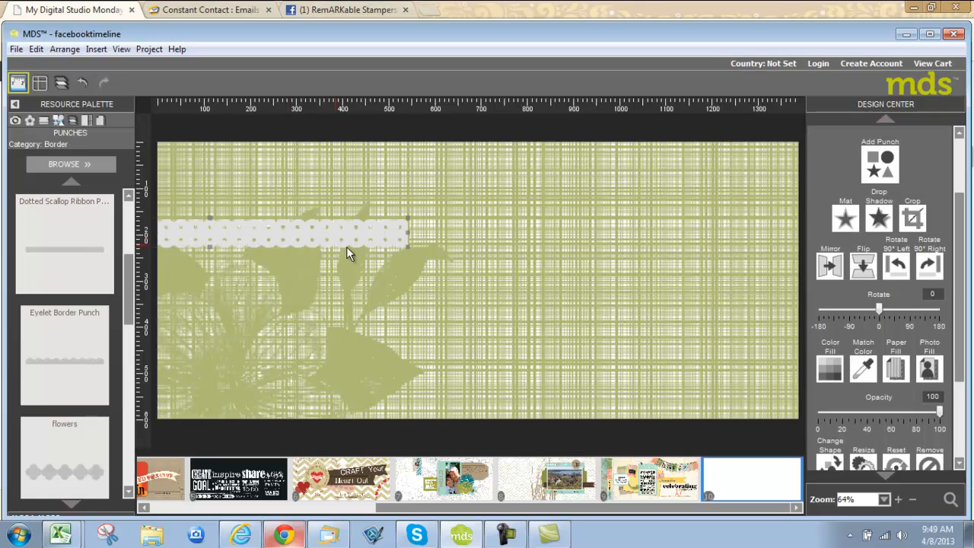
pyautogui.moveTo(409, 234); pyautogui.dragTo(795, 244)
# Fill the scallop ribbon punch with the bright red Stampin' Up! palette colour and make it slightly taller
pyautogui.click(830, 360)
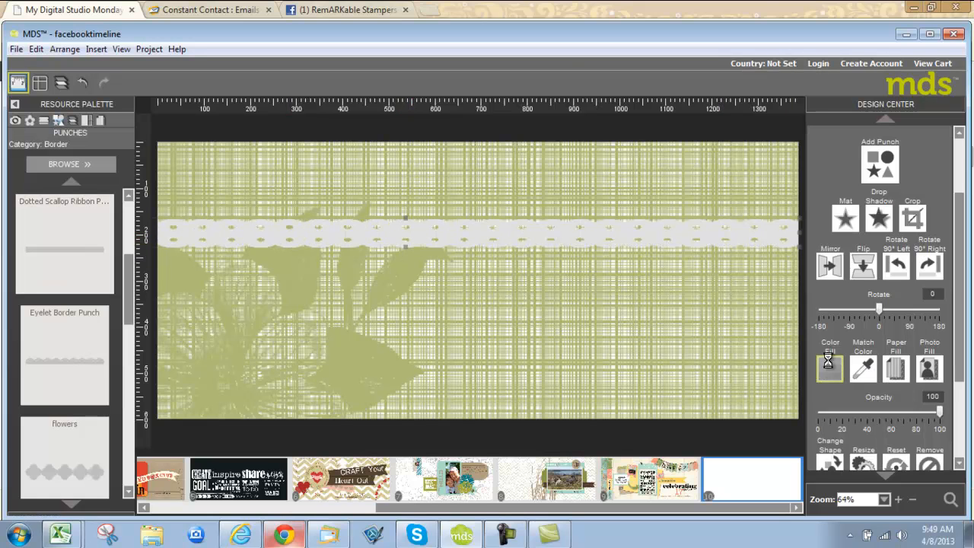
pyautogui.click(427, 290)
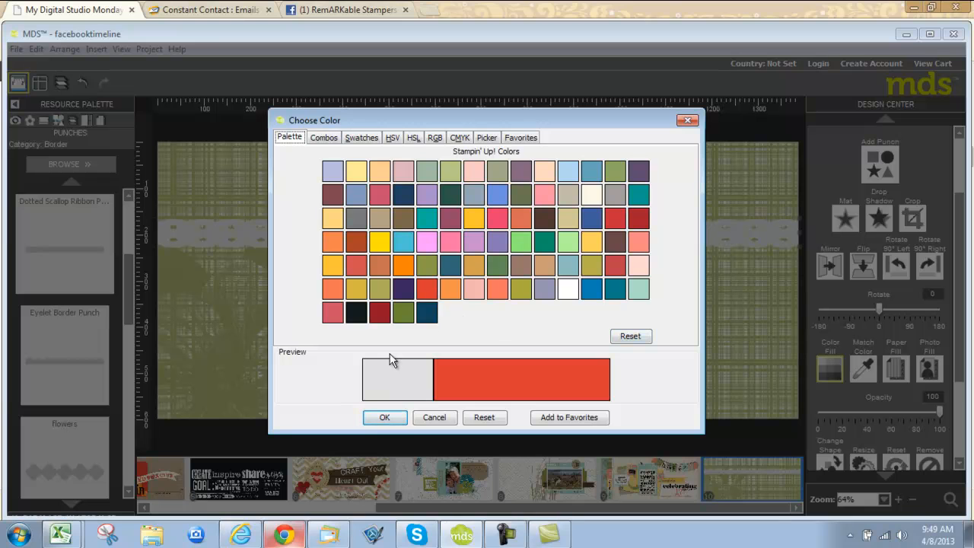
pyautogui.click(385, 417)
pyautogui.moveTo(404, 245); pyautogui.dragTo(404, 257)
# Search all content for "flowers" and insert the Betsy's Blossoms - flower 2 stamp
pyautogui.click(951, 499)
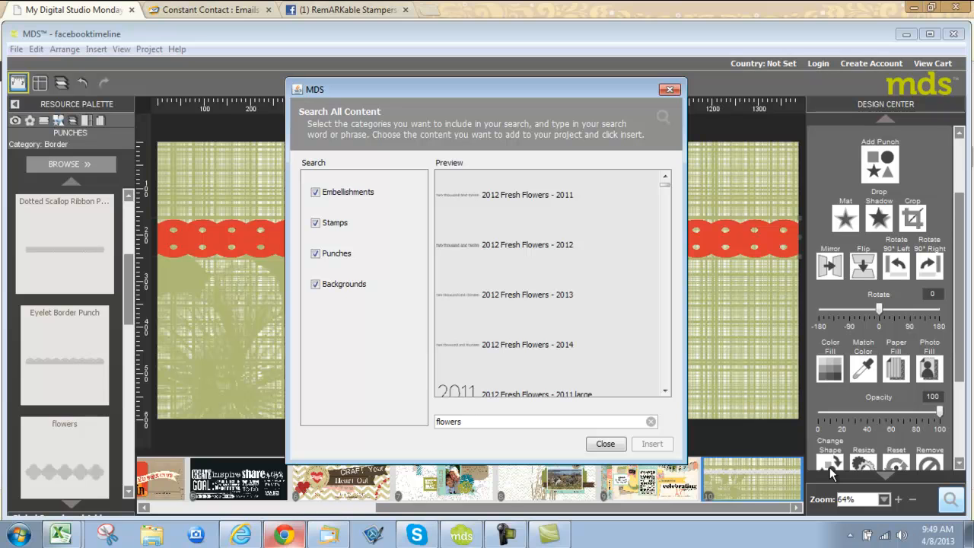
pyautogui.scroll(-15, 664, 366)
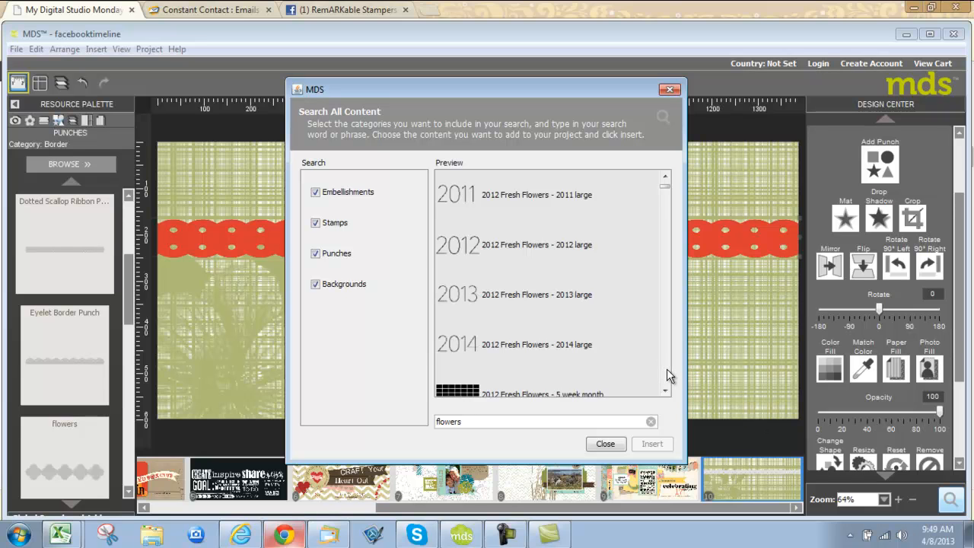
pyautogui.scroll(-15, 668, 373)
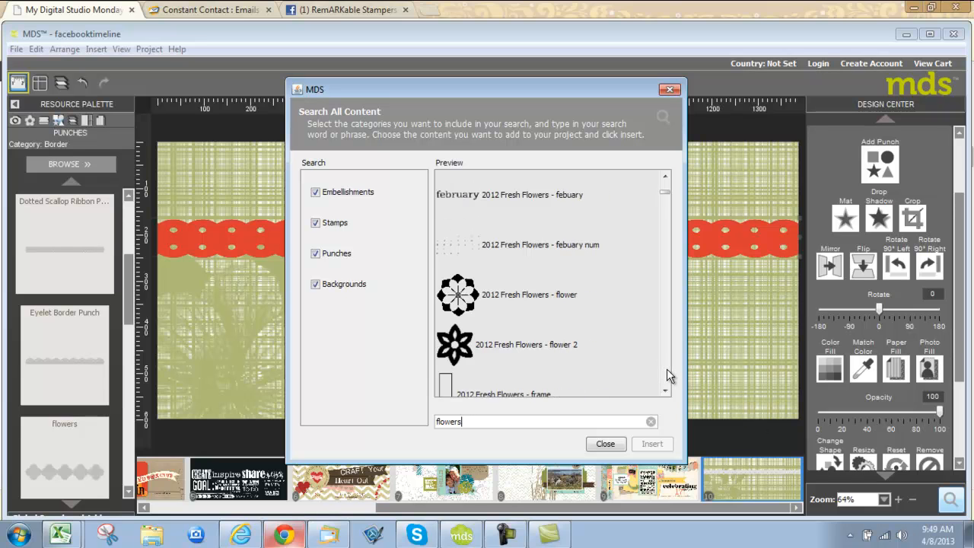
pyautogui.scroll(-15, 666, 368)
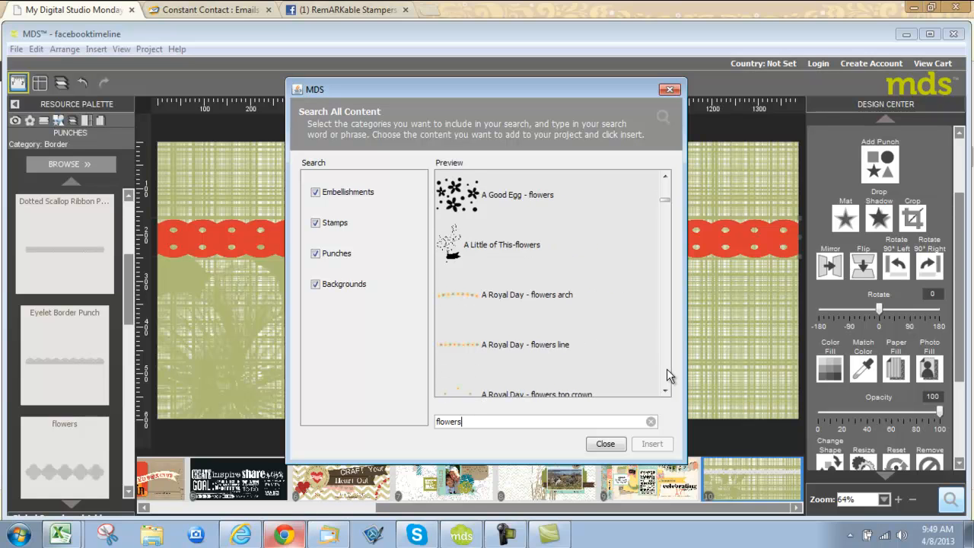
pyautogui.scroll(-4, 666, 368)
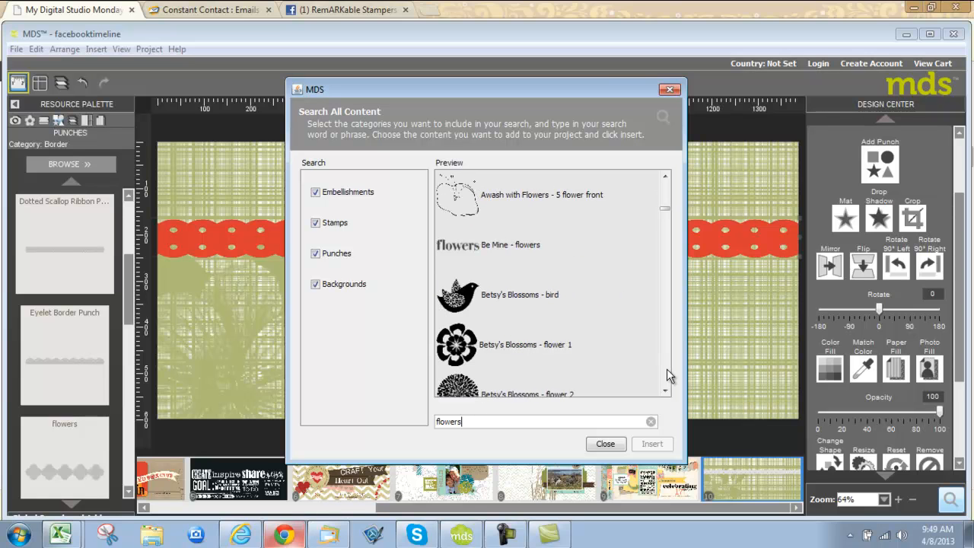
pyautogui.click(448, 389)
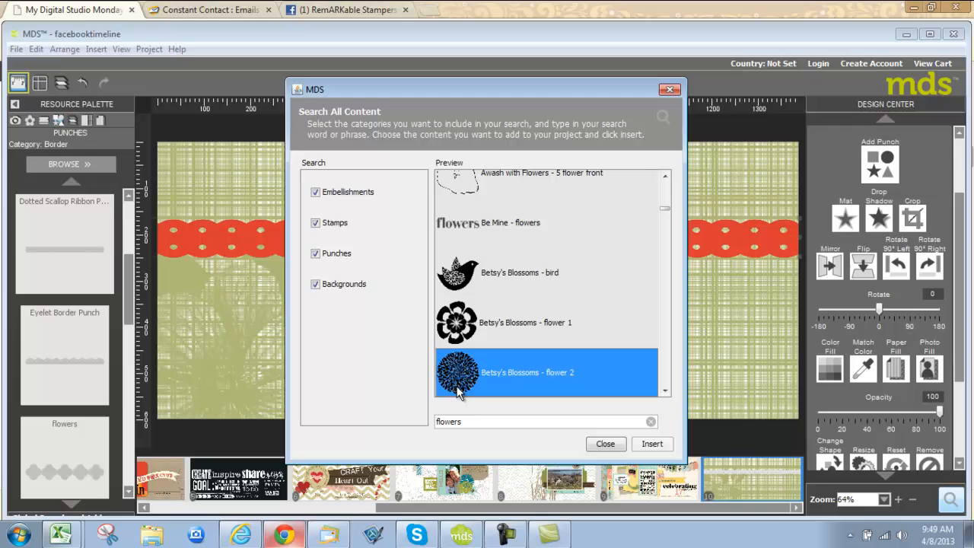
pyautogui.click(652, 444)
# Insert the Betsy's Blossoms - flower 1 and Betsy's Blossoms - flowers stamps from the search results
pyautogui.click(542, 324)
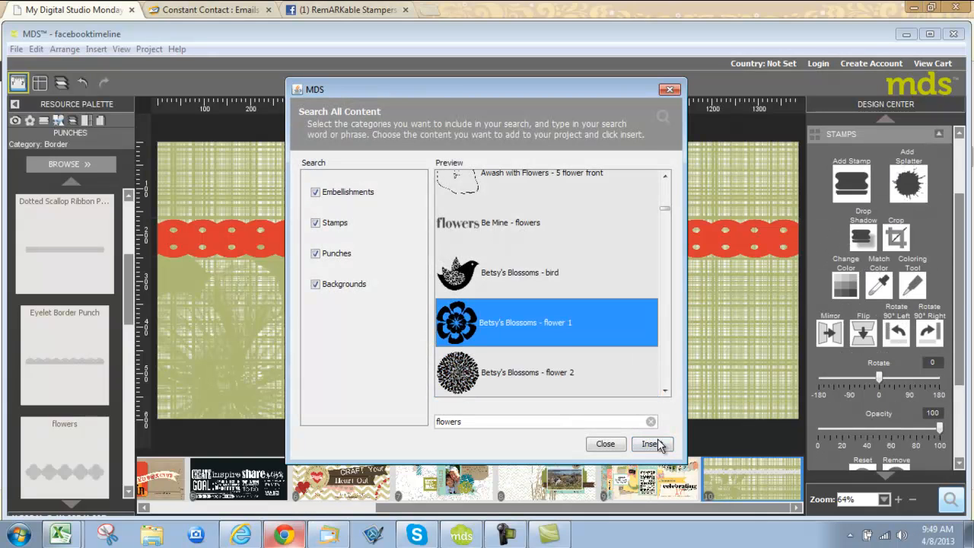
pyautogui.click(652, 443)
pyautogui.click(665, 390)
pyautogui.click(466, 358)
pyautogui.click(655, 444)
pyautogui.click(665, 391)
pyautogui.click(665, 391)
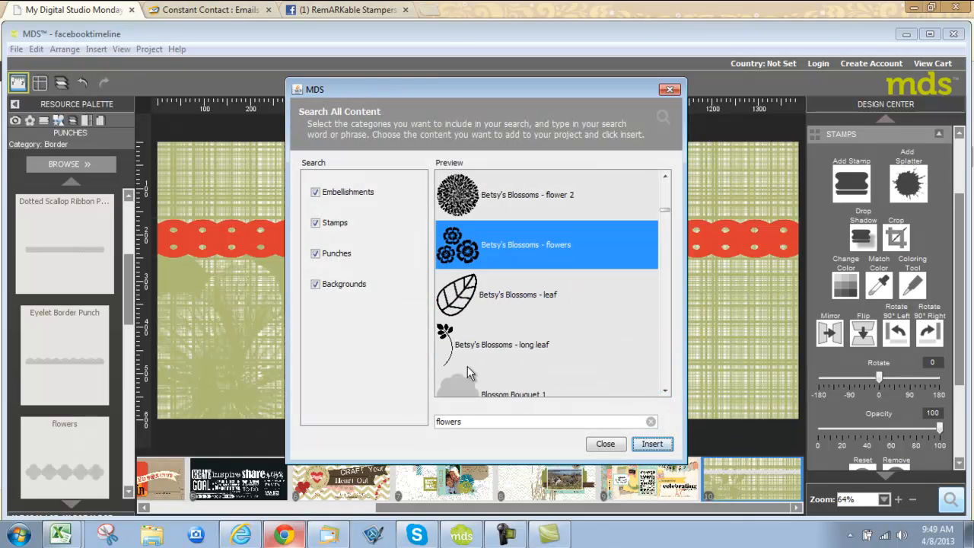
# Insert the Betsy's Blossoms - long leaf stamp, then move it right of the flower stamps and shrink it
pyautogui.click(459, 350)
pyautogui.click(652, 444)
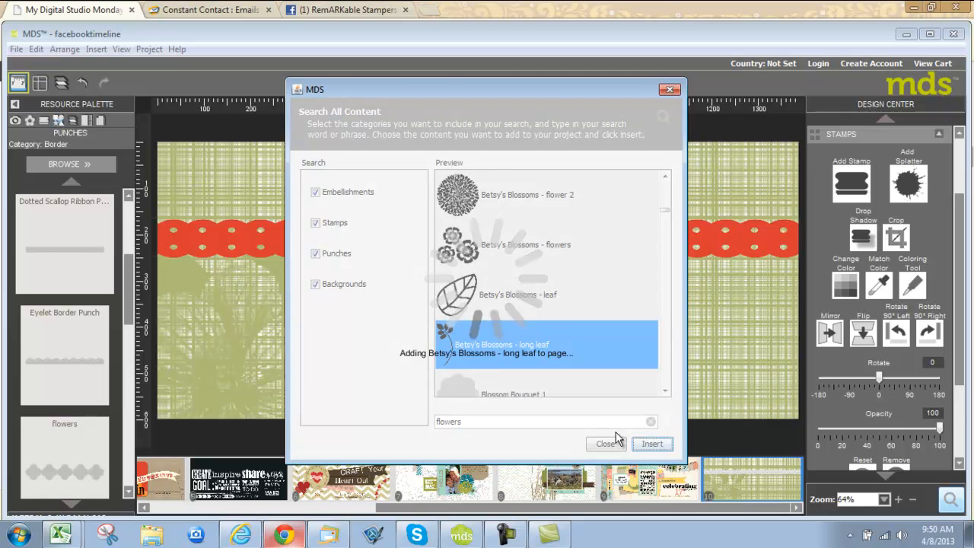
pyautogui.click(605, 444)
pyautogui.moveTo(507, 255); pyautogui.dragTo(638, 250)
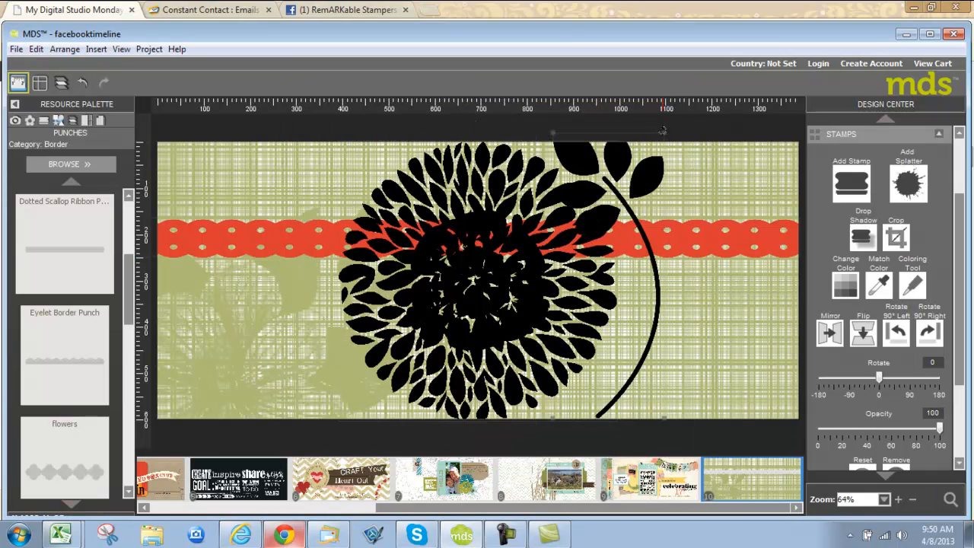
pyautogui.moveTo(666, 132); pyautogui.dragTo(679, 207)
# Scale down the flower 1 and flower 2 stamps and arrange them with the three-flower stamp into an overlapping cluster beside the leaf
pyautogui.moveTo(496, 233); pyautogui.dragTo(648, 266)
pyautogui.click(530, 196)
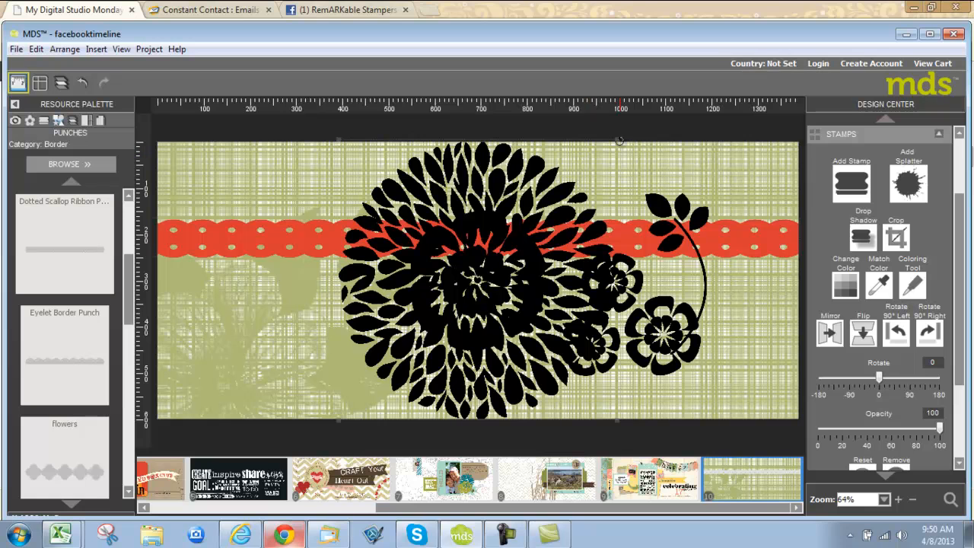
pyautogui.moveTo(618, 139); pyautogui.dragTo(562, 194)
pyautogui.moveTo(459, 232); pyautogui.dragTo(386, 217)
pyautogui.moveTo(526, 255); pyautogui.dragTo(571, 271)
pyautogui.moveTo(581, 228); pyautogui.dragTo(599, 289)
pyautogui.moveTo(441, 265); pyautogui.dragTo(515, 254)
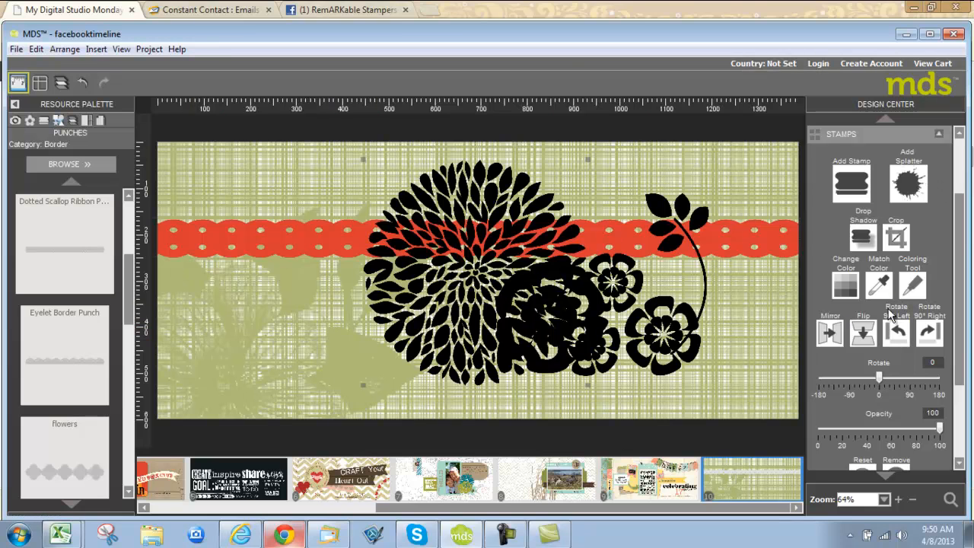
# Colour the large many-petalled flower stamp with the mustard gold Stampin' Up! palette colour
pyautogui.click(882, 285)
pyautogui.click(846, 285)
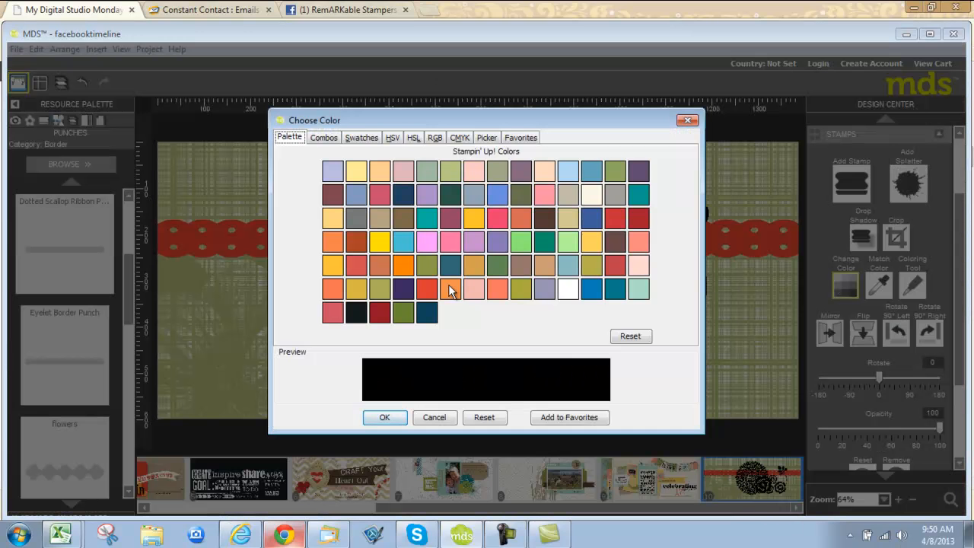
pyautogui.click(362, 291)
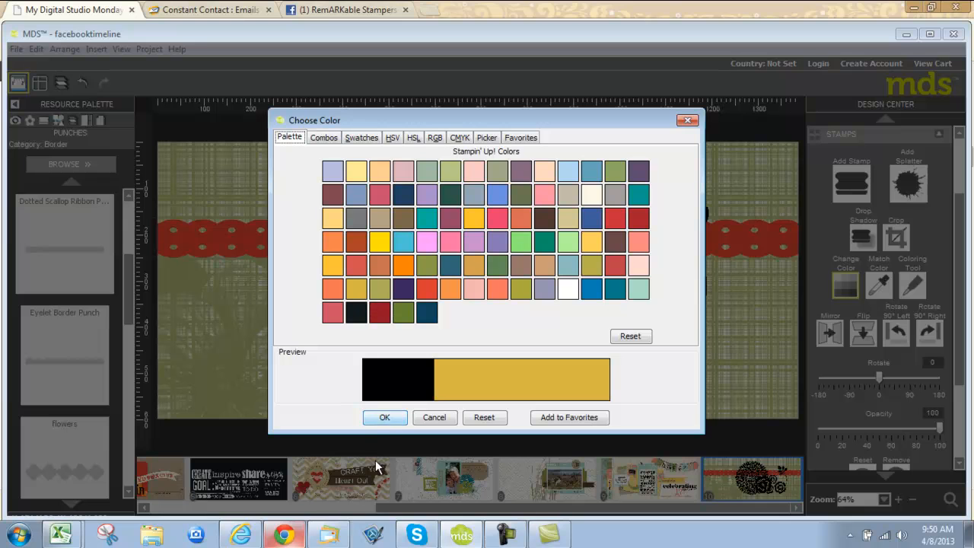
pyautogui.click(386, 417)
# Shift the single flower stamp further onto the gold bloom and colour it dark teal from the Stampin' Up! palette
pyautogui.click(593, 300)
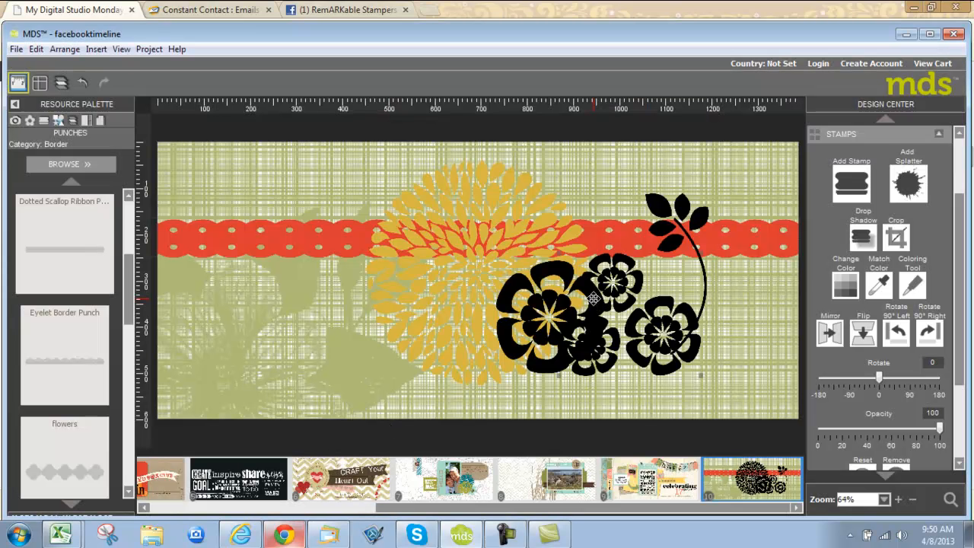
pyautogui.moveTo(553, 288); pyautogui.dragTo(515, 297)
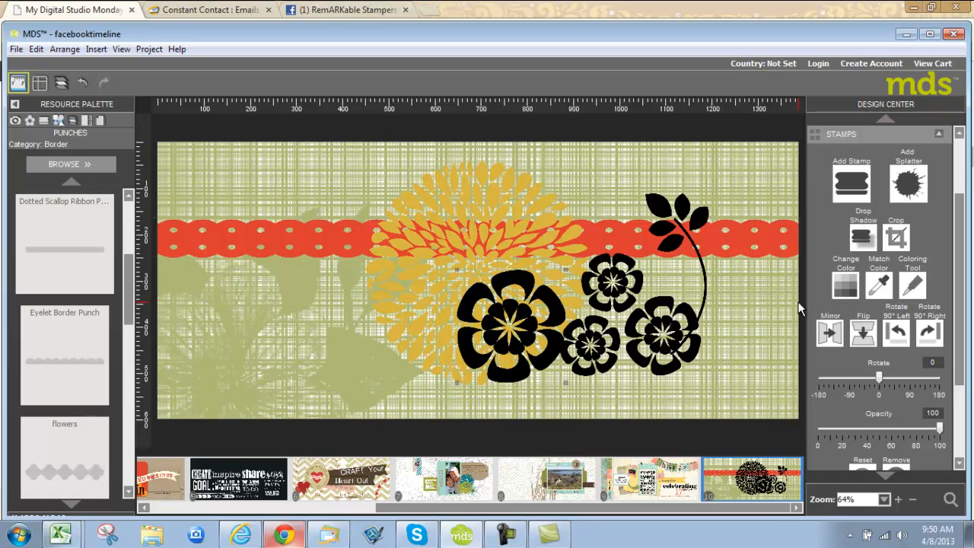
pyautogui.click(844, 287)
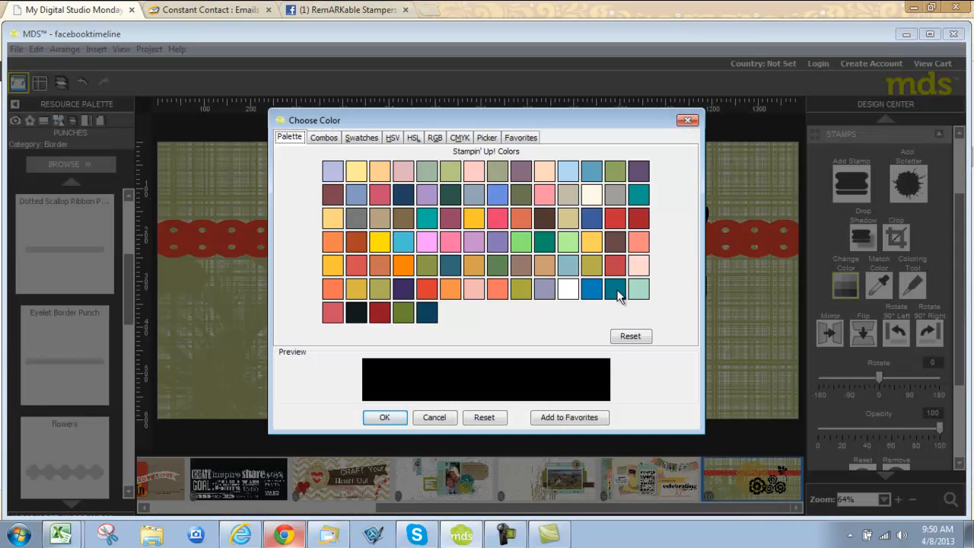
pyautogui.click(617, 290)
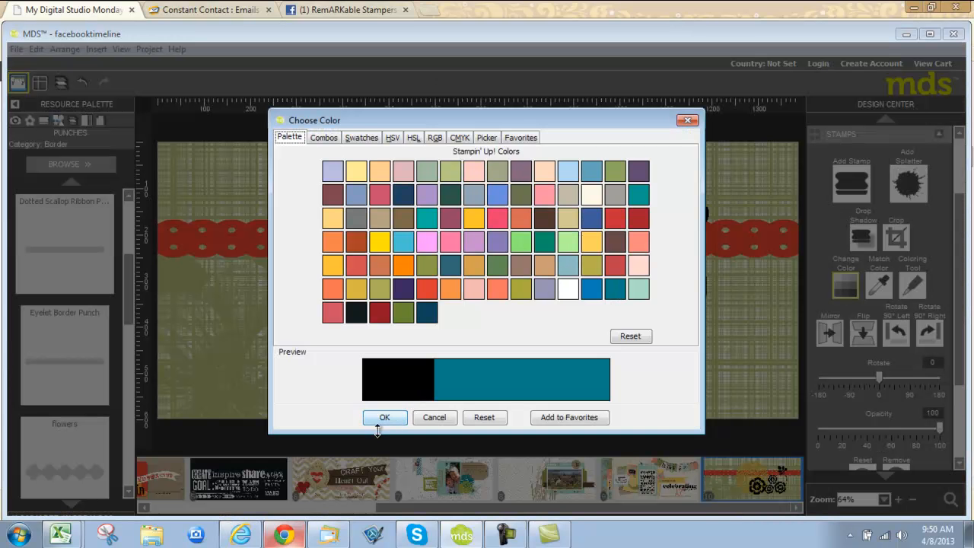
pyautogui.click(385, 417)
# Colour the three-flower stamp with the same dark teal palette colour
pyautogui.click(624, 321)
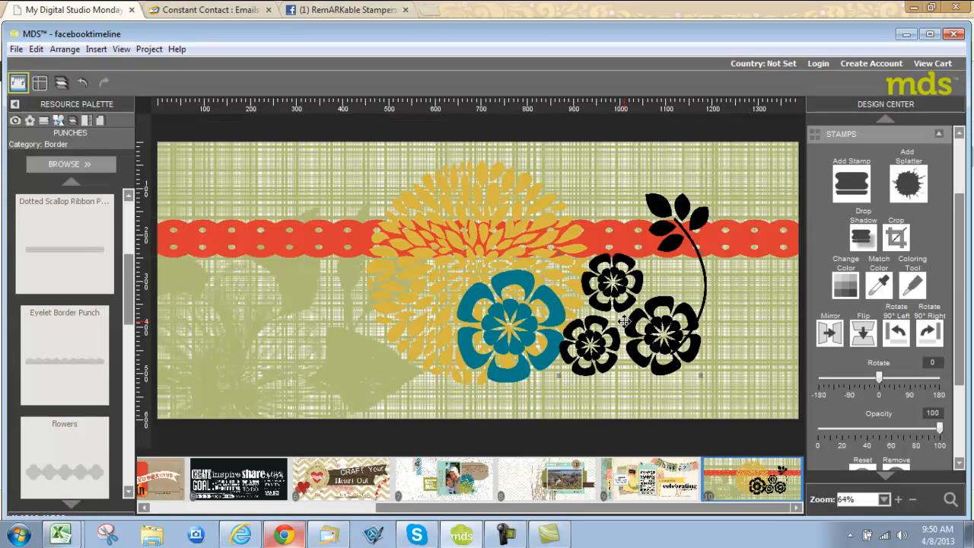
pyautogui.click(851, 286)
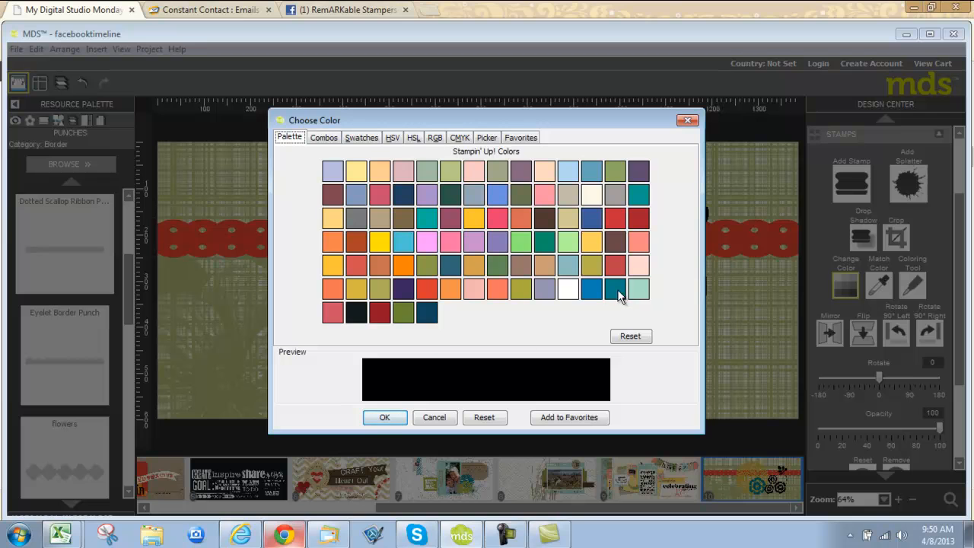
pyautogui.click(619, 292)
pyautogui.click(381, 417)
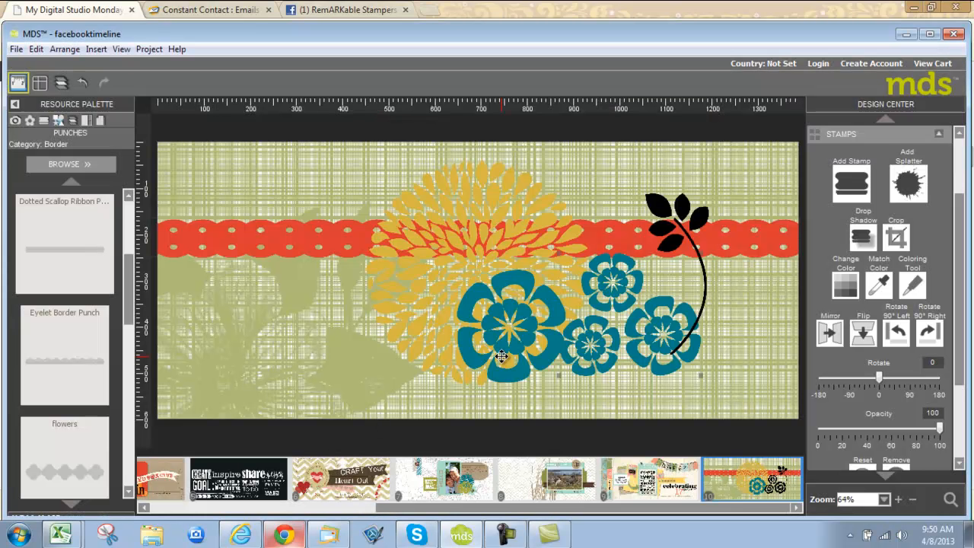
# Paint the inner petals of the large teal flower pale aqua with the Coloring Tool and apply the colouring
pyautogui.click(914, 285)
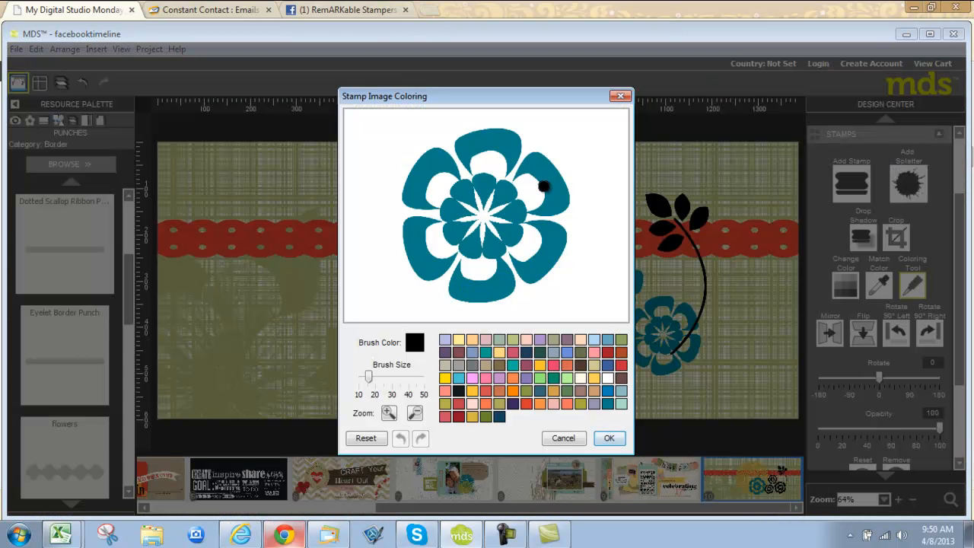
pyautogui.click(622, 388)
pyautogui.click(509, 205)
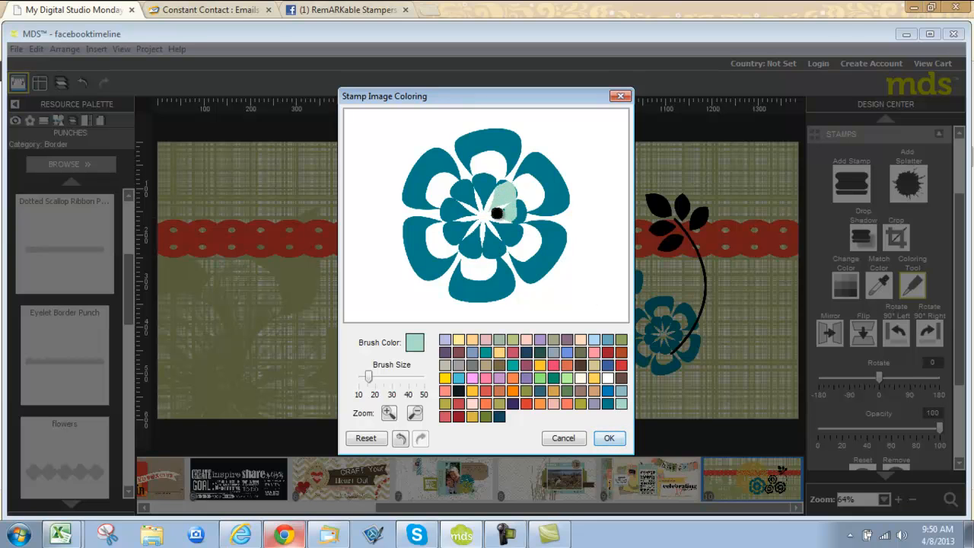
pyautogui.click(514, 226)
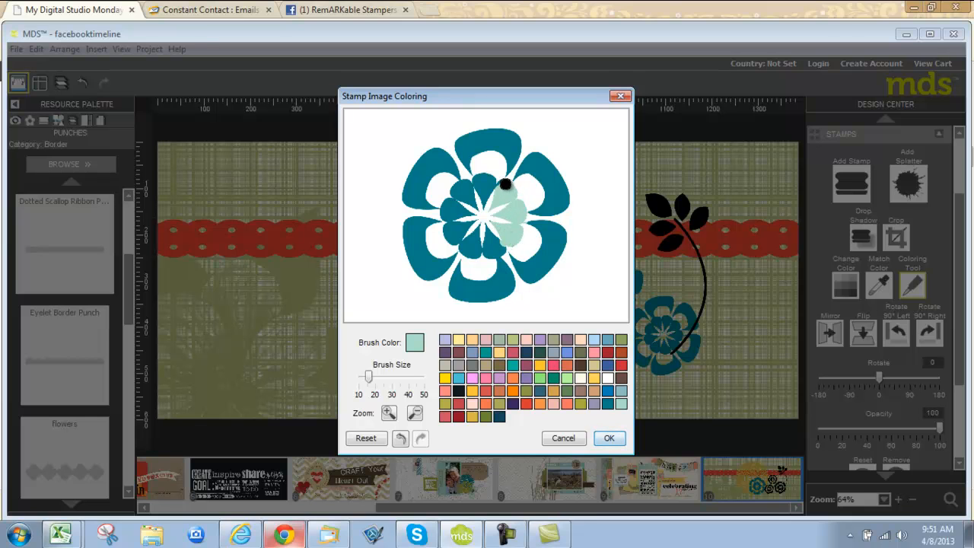
pyautogui.click(481, 189)
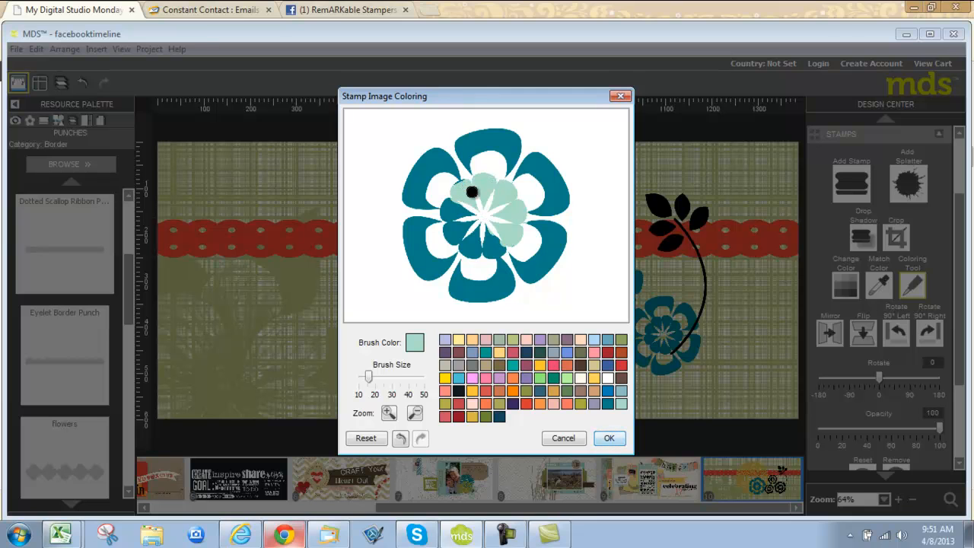
pyautogui.click(449, 210)
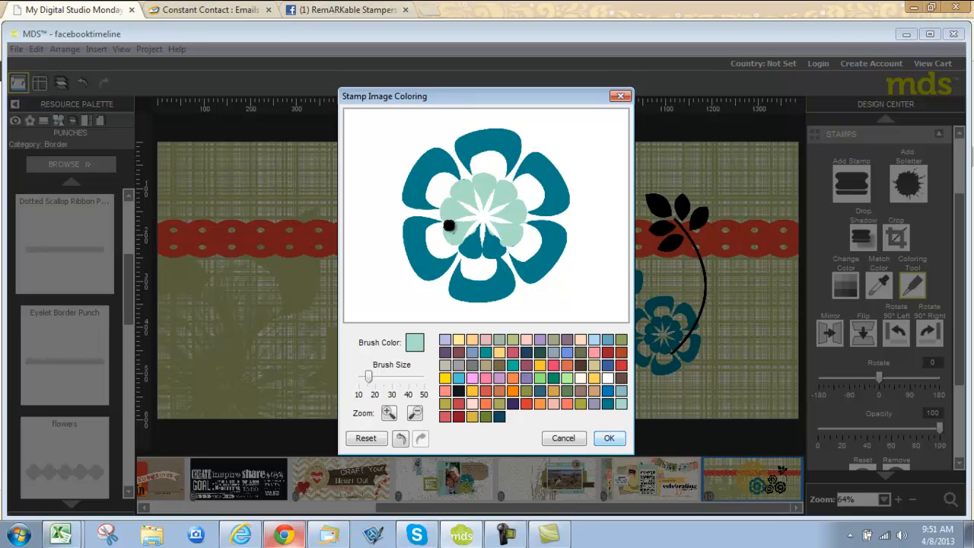
pyautogui.moveTo(460, 230)
pyautogui.mouseDown()
pyautogui.moveTo(475, 257)
pyautogui.moveTo(480, 226)
pyautogui.moveTo(475, 247)
pyautogui.moveTo(487, 233)
pyautogui.moveTo(506, 245)
pyautogui.moveTo(495, 253)
pyautogui.moveTo(490, 243)
pyautogui.mouseUp()
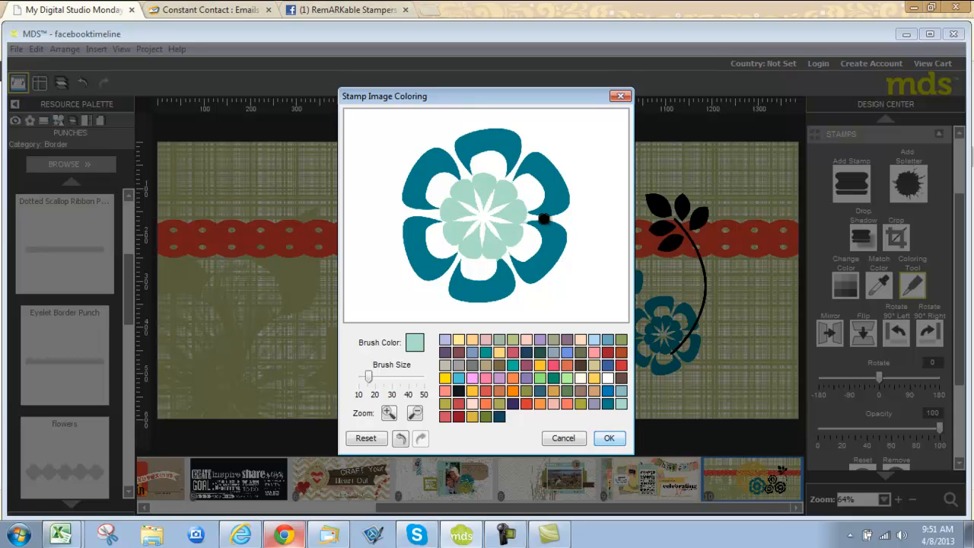
pyautogui.click(619, 439)
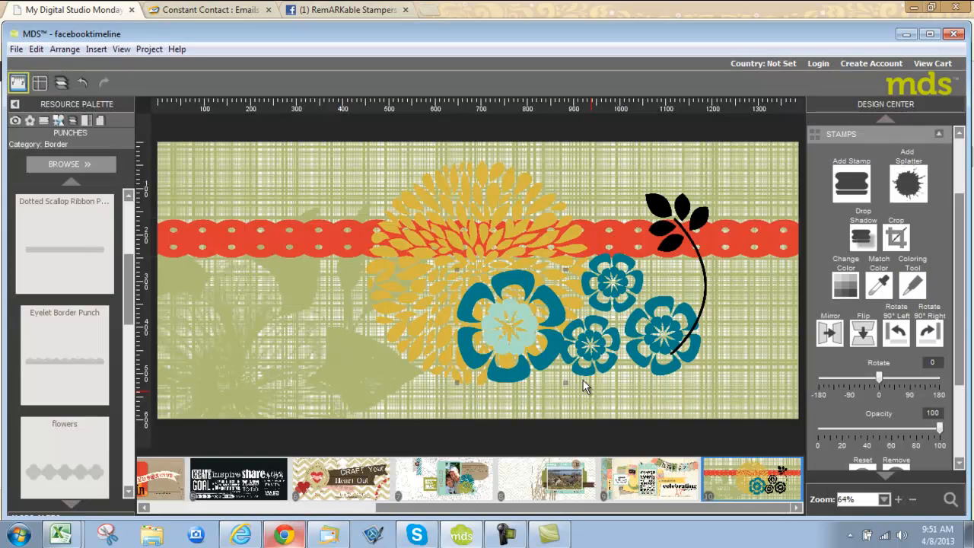
# Rearrange the gold bloom and teal flowers as an overlapping row across the scallop ribbon and move the leaf stem onto the cluster
pyautogui.click(502, 216)
pyautogui.moveTo(397, 195); pyautogui.dragTo(277, 168)
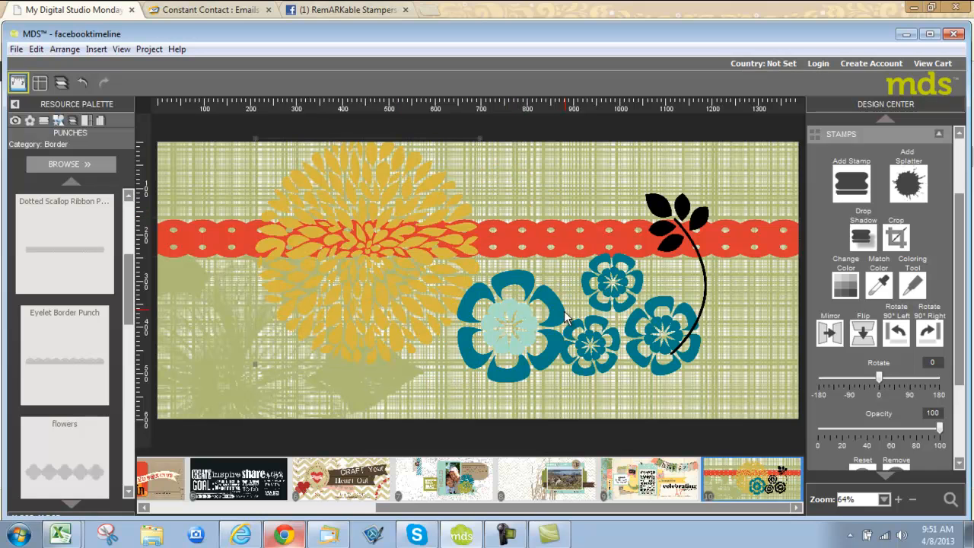
pyautogui.moveTo(505, 263); pyautogui.dragTo(447, 195)
pyautogui.moveTo(616, 280); pyautogui.dragTo(536, 206)
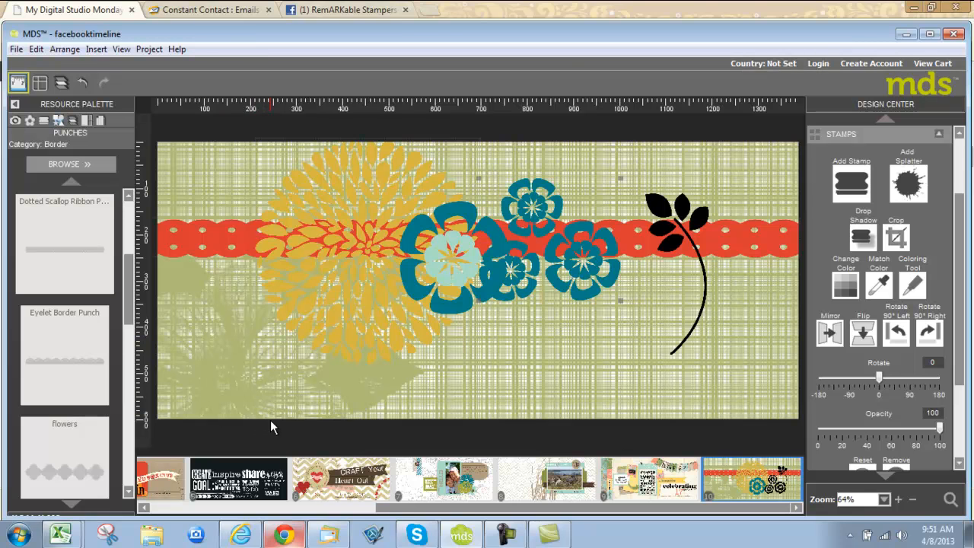
pyautogui.moveTo(657, 206); pyautogui.dragTo(389, 259)
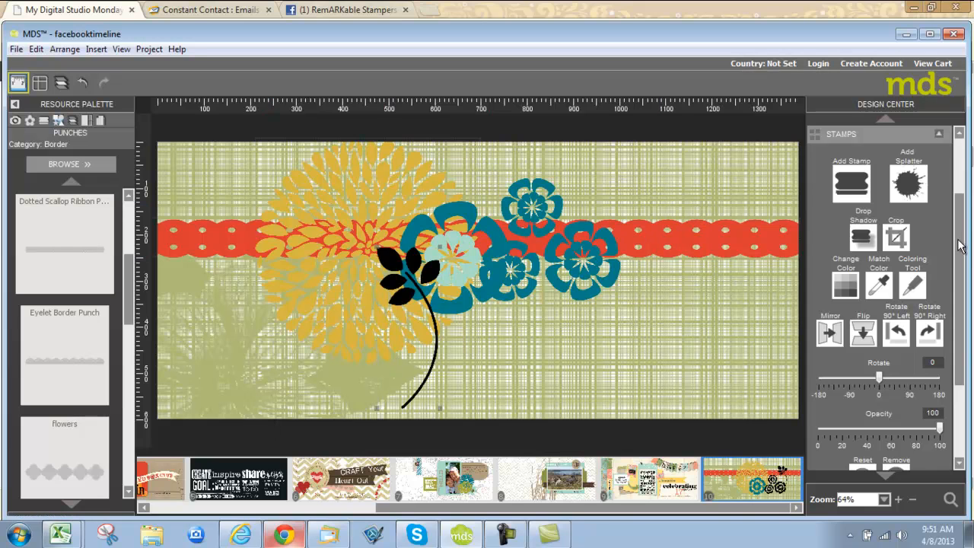
# Add a wide text box over the flowers reading "Pennsylvania Master gardeners Association"
pyautogui.moveTo(958, 241); pyautogui.dragTo(954, 184)
pyautogui.click(874, 176)
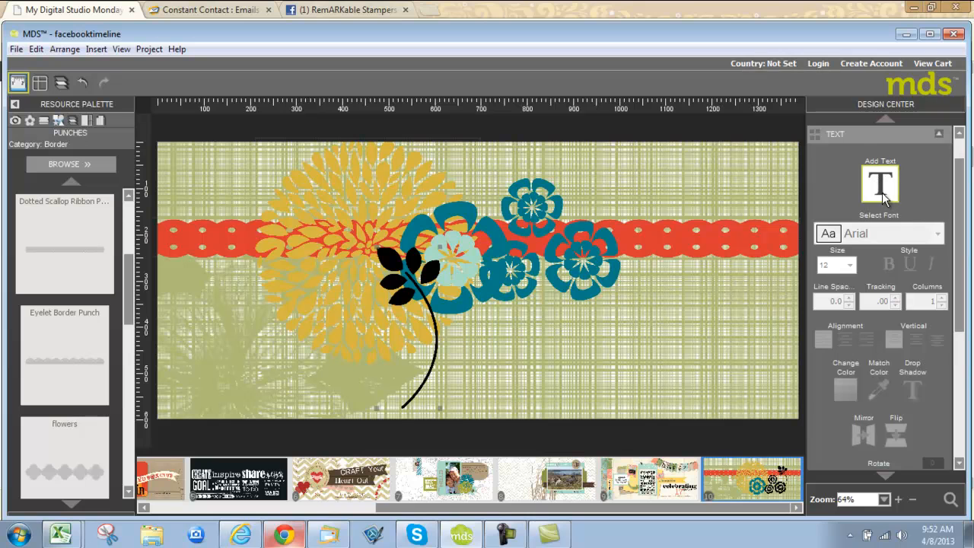
pyautogui.click(882, 194)
pyautogui.moveTo(431, 281); pyautogui.dragTo(326, 298)
pyautogui.moveTo(528, 283); pyautogui.dragTo(756, 268)
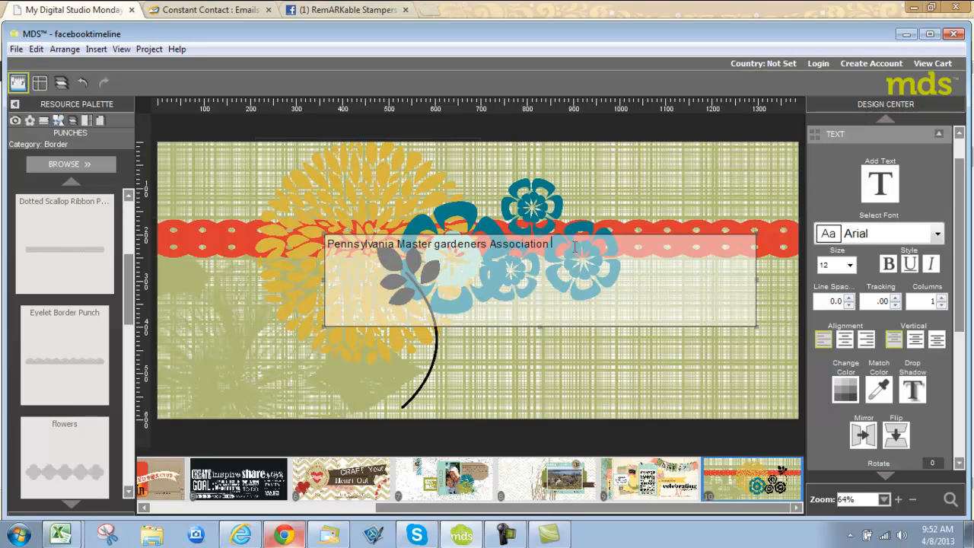
# Format the whole title text in the Baby Boston font at size 20 with bold style
pyautogui.moveTo(565, 242); pyautogui.dragTo(316, 244)
pyautogui.click(938, 234)
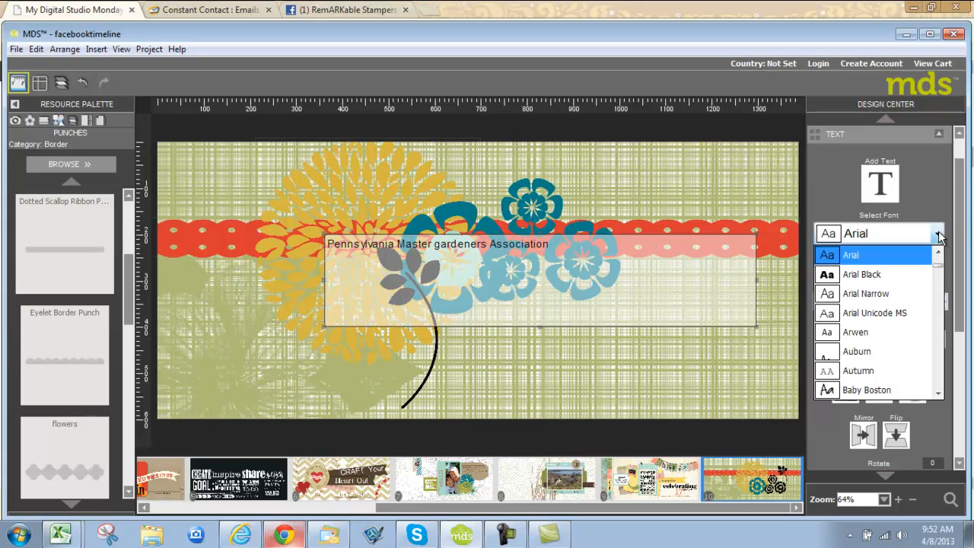
pyautogui.click(845, 391)
pyautogui.click(850, 265)
pyautogui.click(835, 344)
pyautogui.click(888, 264)
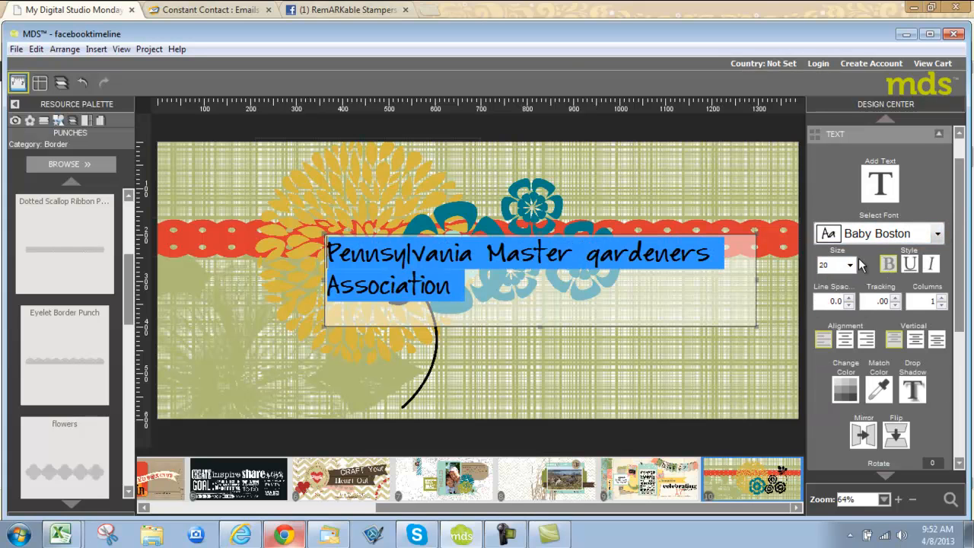
# Colour the title text dark brown and reposition its widened text box below the teal flowers
pyautogui.click(434, 273)
pyautogui.click(844, 389)
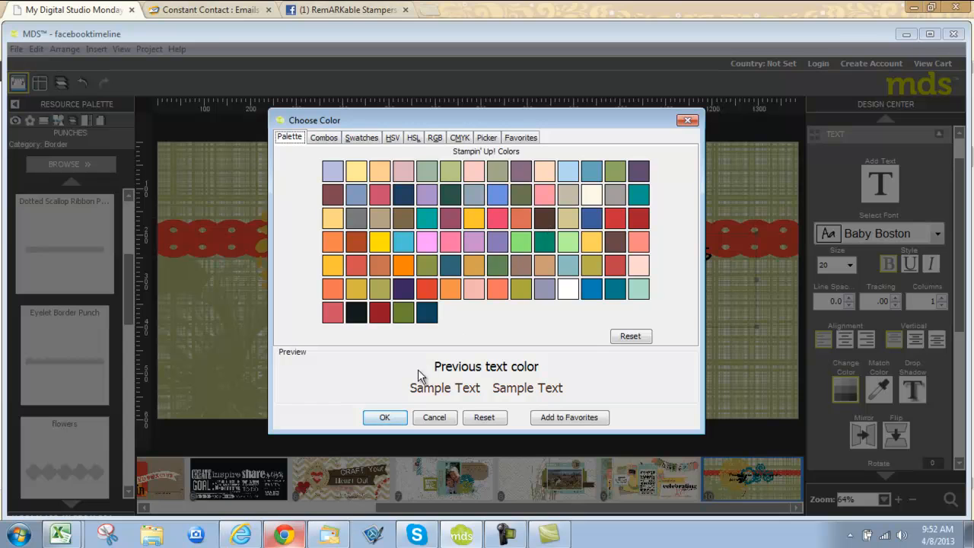
pyautogui.click(385, 418)
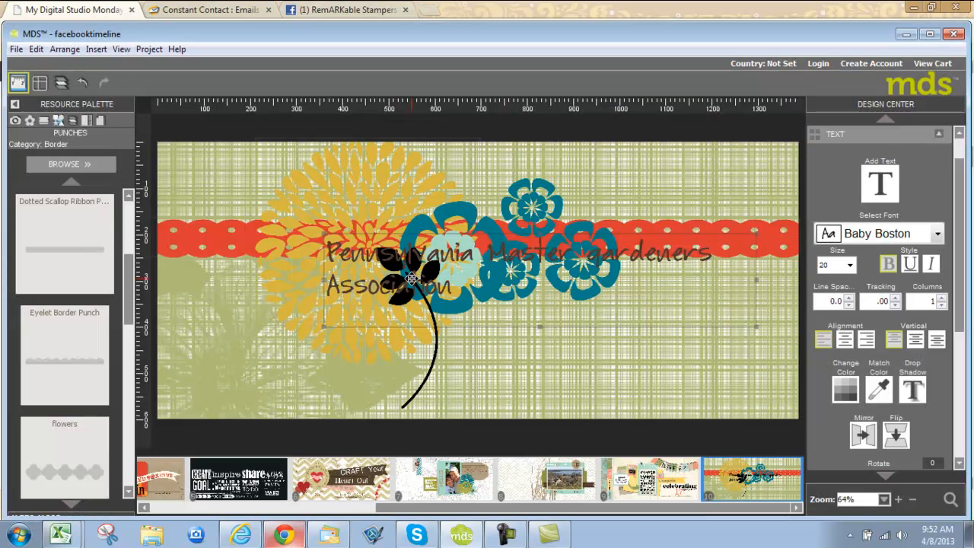
pyautogui.moveTo(324, 280); pyautogui.dragTo(254, 280)
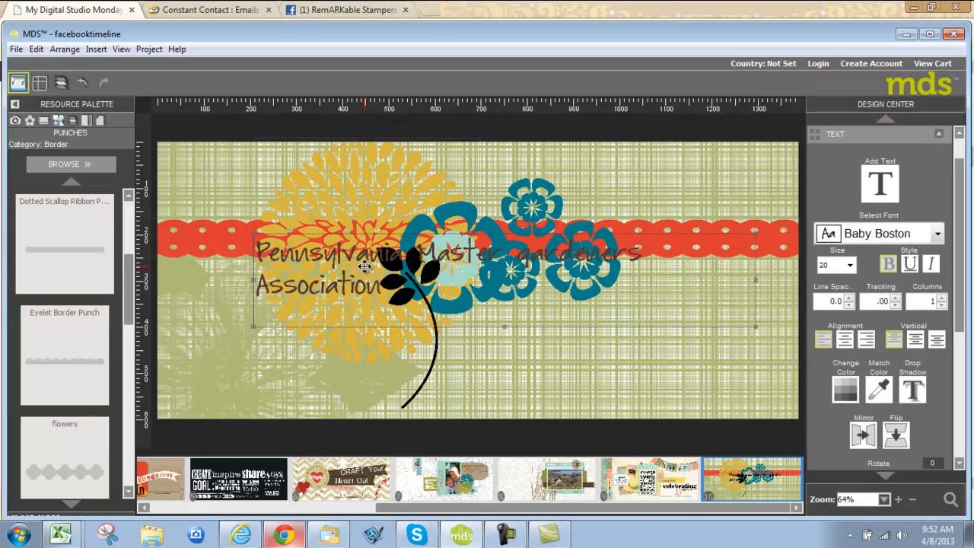
pyautogui.moveTo(371, 268); pyautogui.dragTo(570, 352)
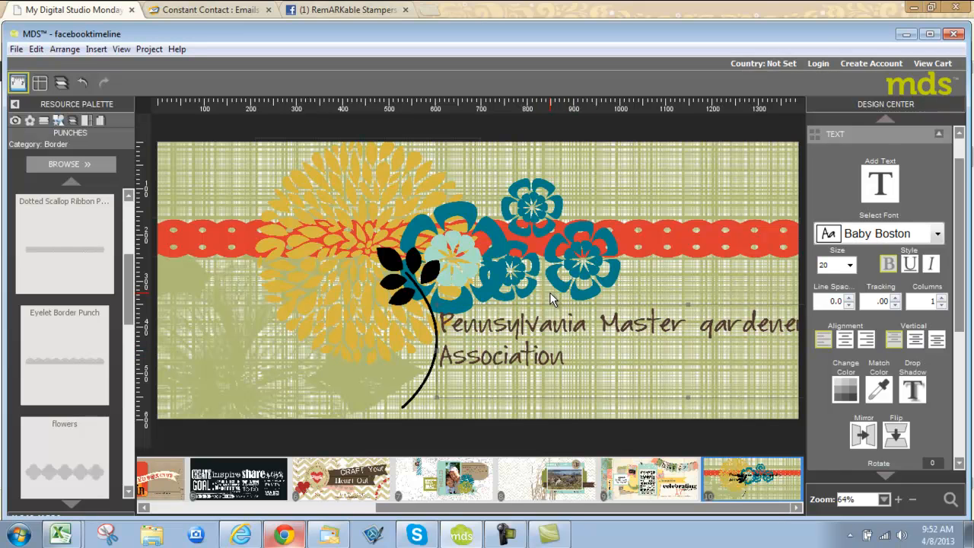
# Open the Photo Export Wizard to export the project's pages
pyautogui.click(149, 48)
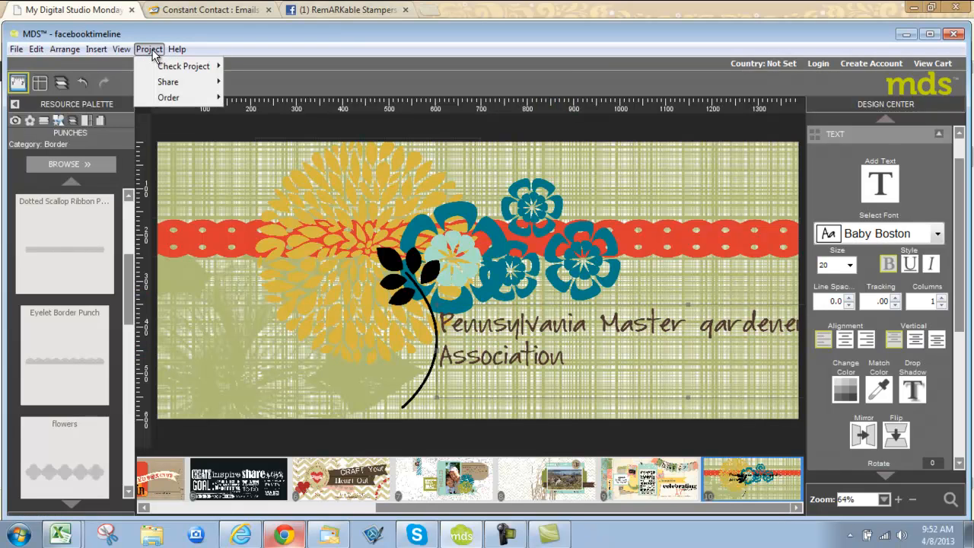
pyautogui.moveTo(167, 83)
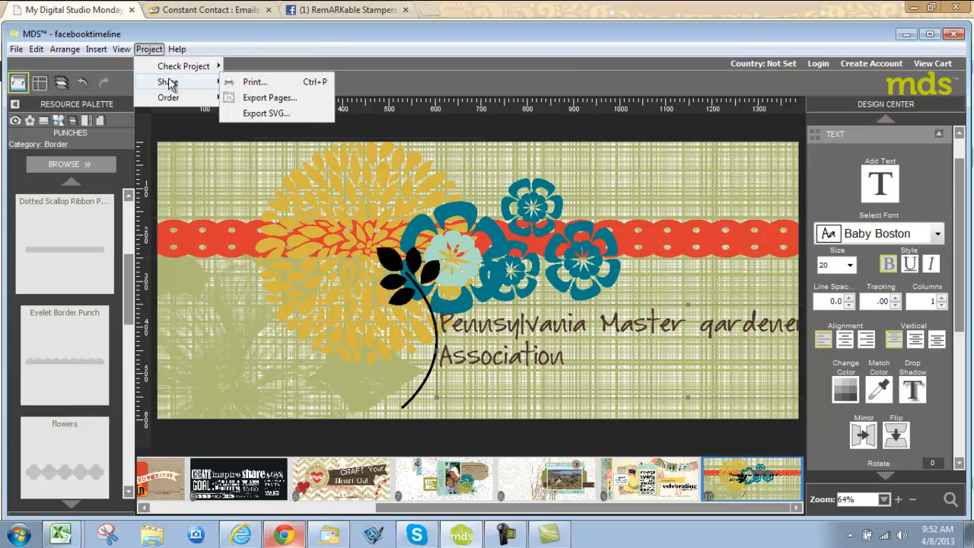
pyautogui.click(268, 98)
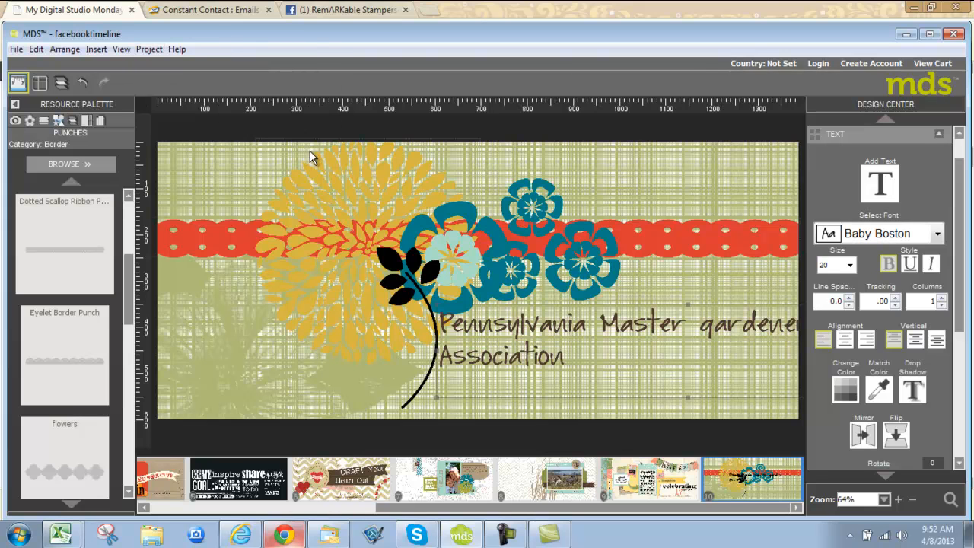
pyautogui.click(431, 293)
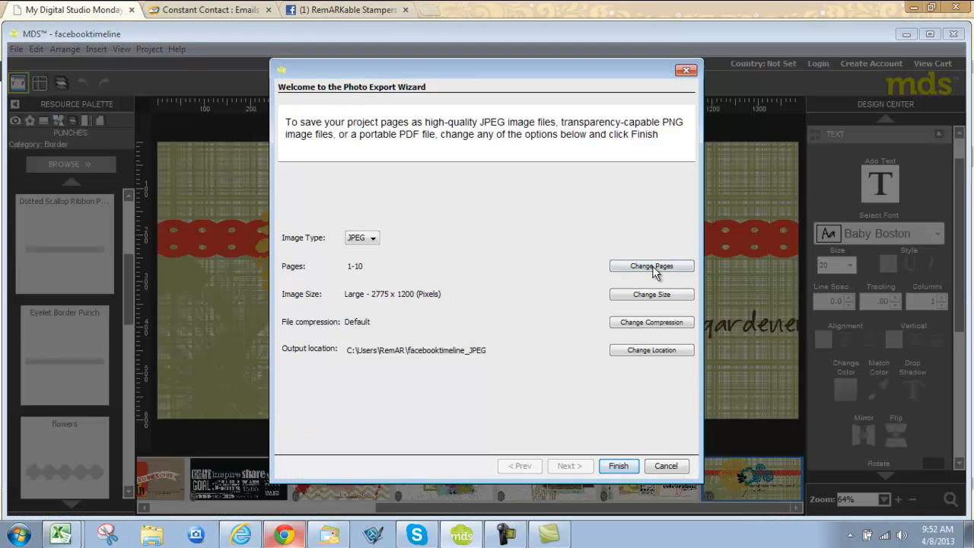
# Limit the exported pages to page 10, the flower cover design, and choose JPEG as the image type
pyautogui.click(641, 267)
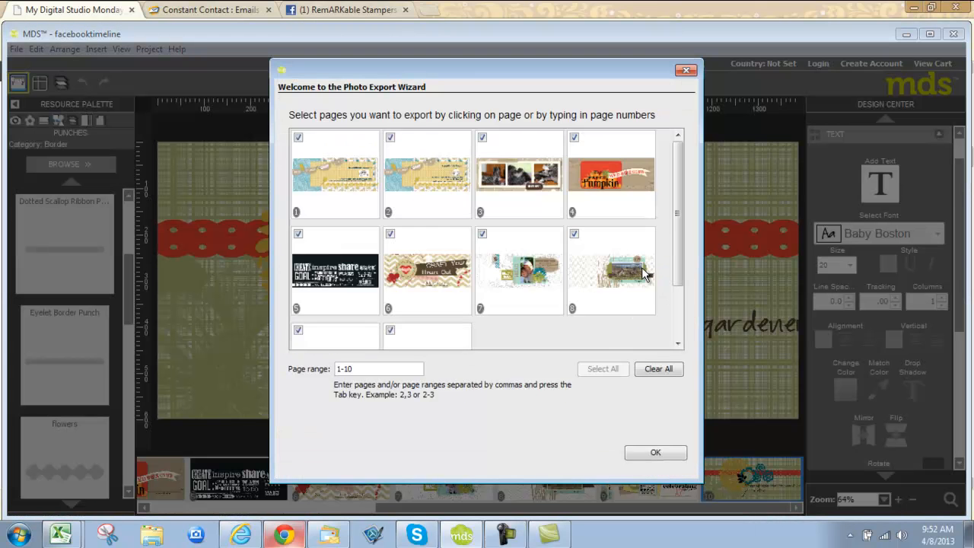
pyautogui.click(659, 381)
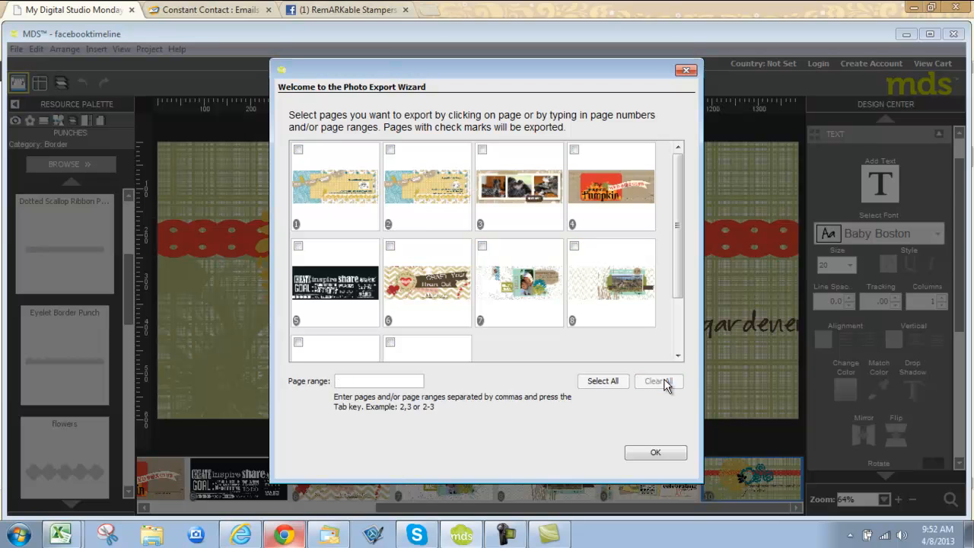
pyautogui.scroll(-1, 500, 330)
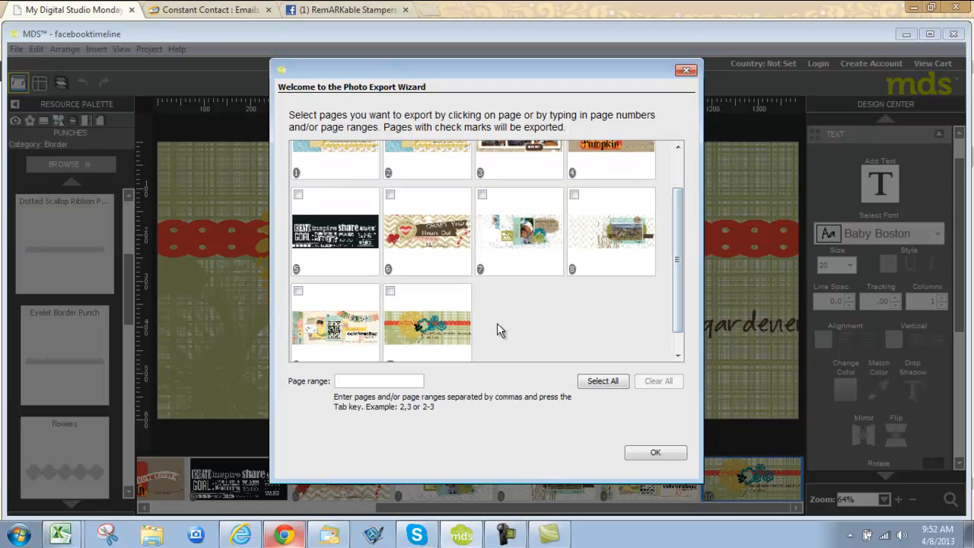
pyautogui.click(390, 293)
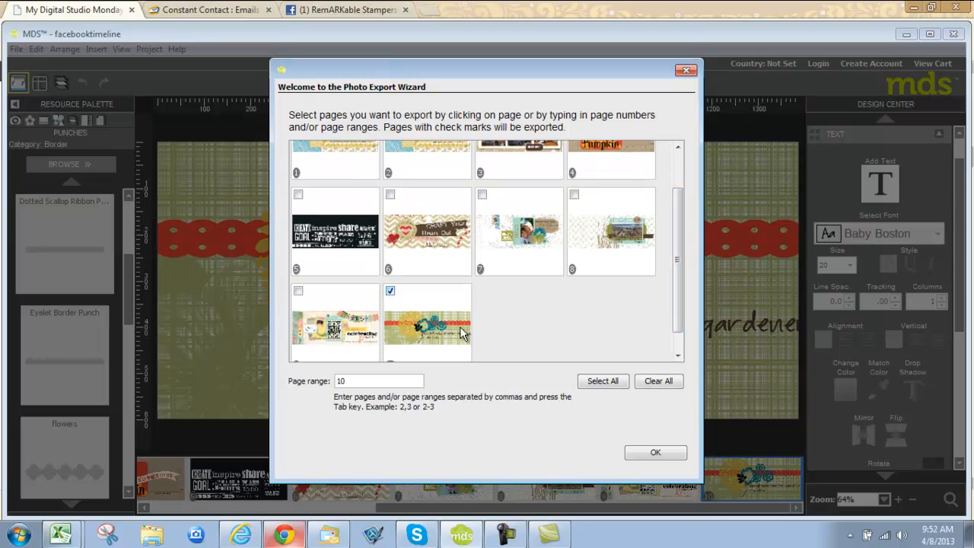
pyautogui.click(656, 452)
pyautogui.click(370, 241)
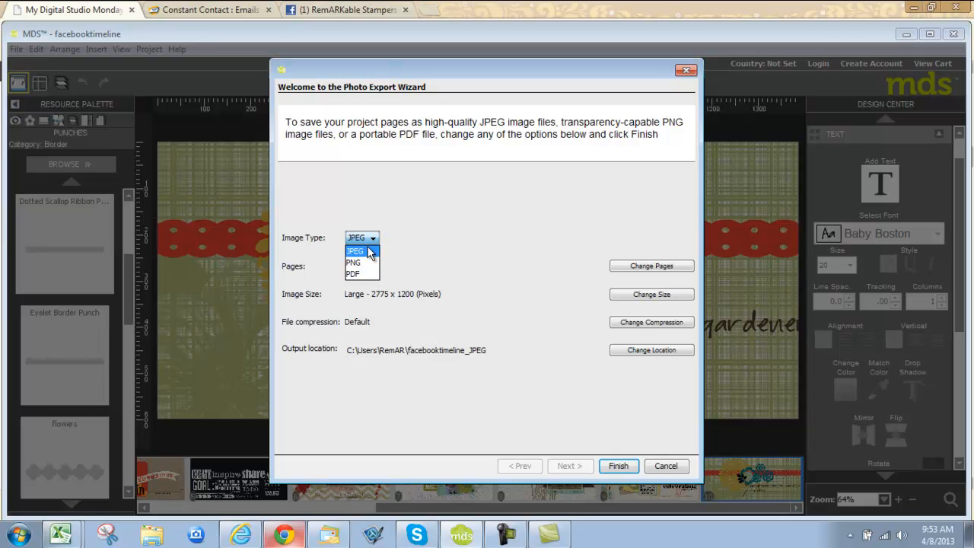
pyautogui.click(371, 252)
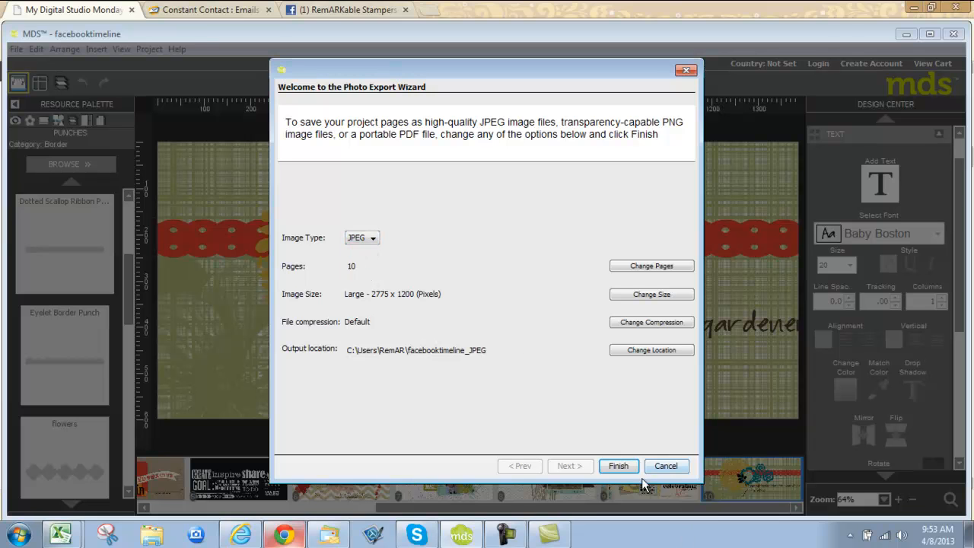